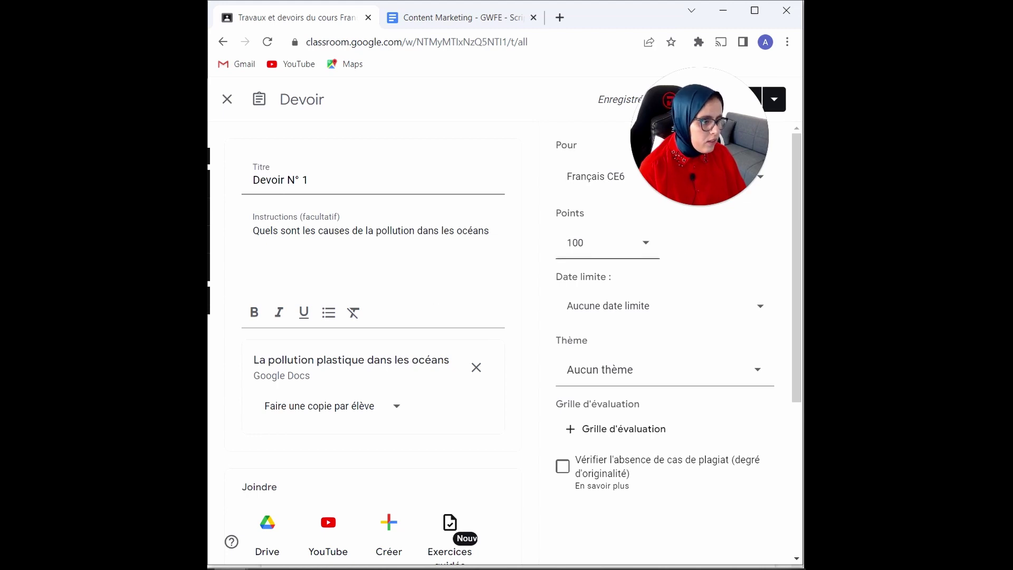
Set the assignment's points to 20 and start creating a new evaluation rubric.
{"action": "double_click", "coordinate": [579, 243]}
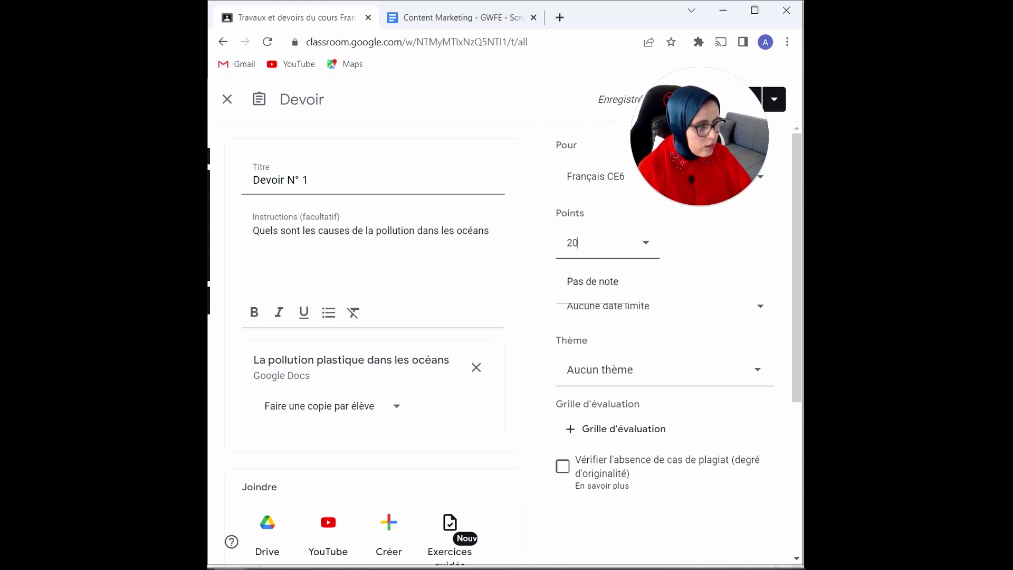
{"action": "left_click", "coordinate": [719, 286]}
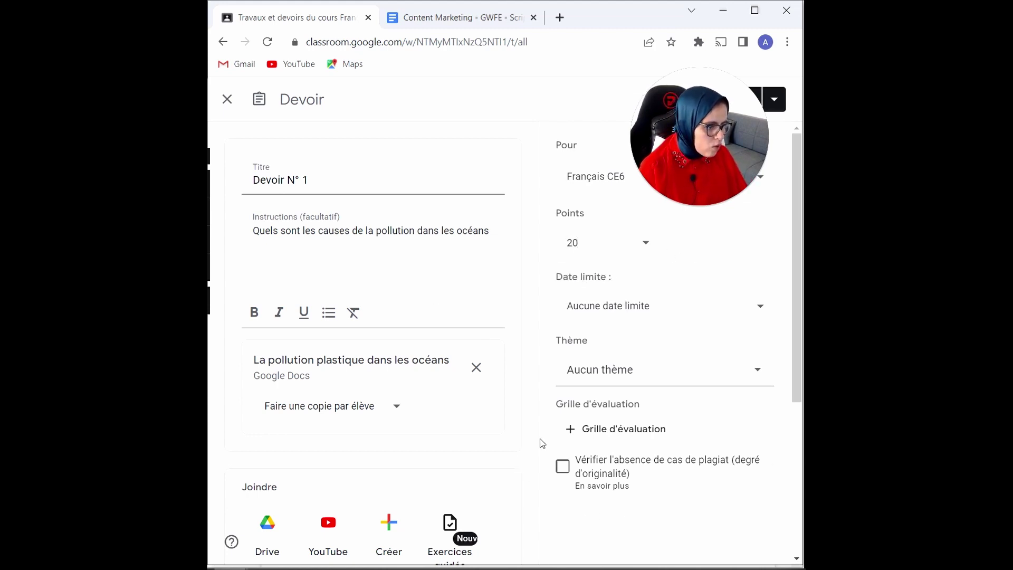
{"action": "left_click", "coordinate": [622, 430]}
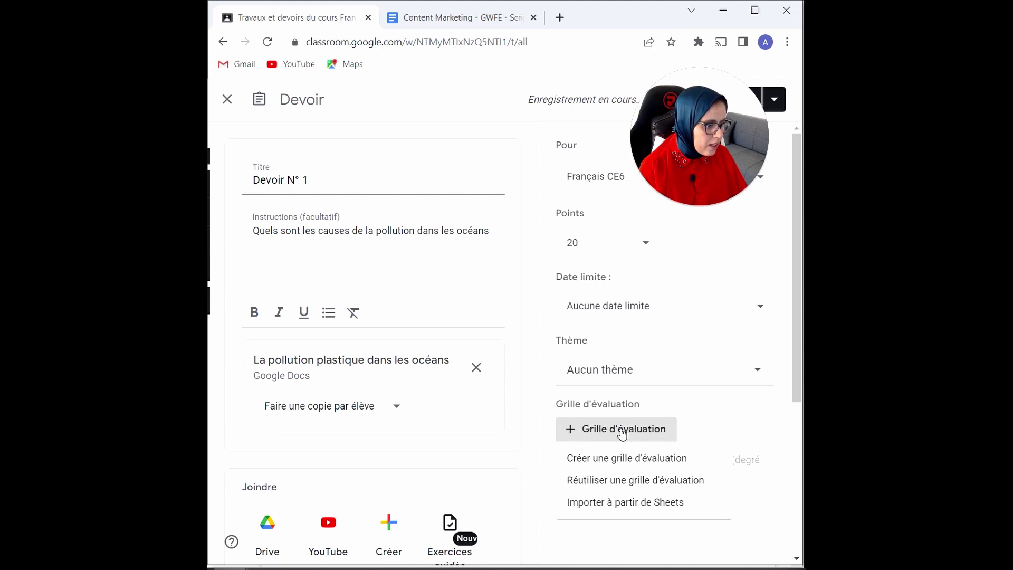
{"action": "left_click", "coordinate": [620, 459]}
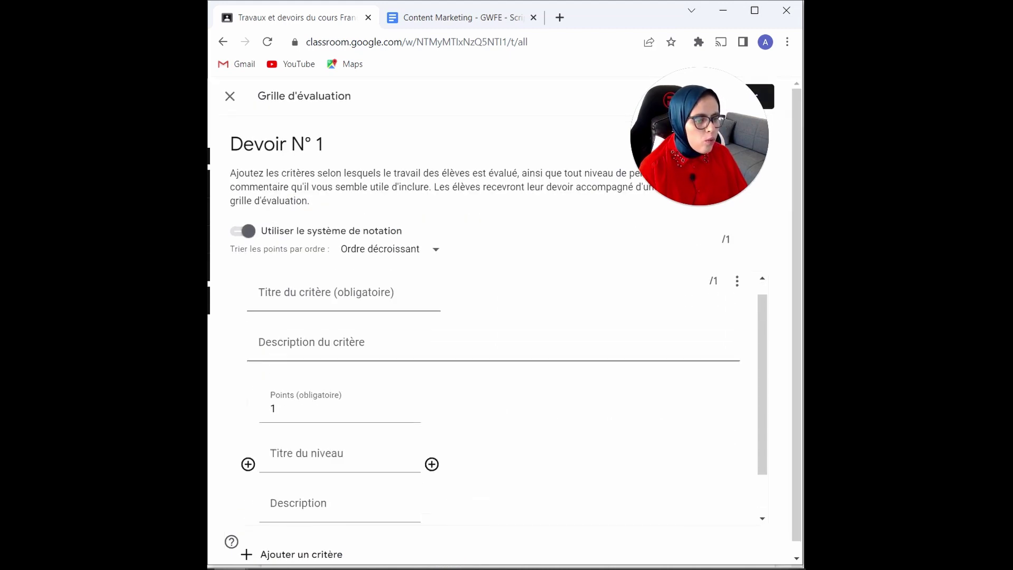
Copy "Clarté des idées" from the Google Docs criteria table as the criterion title and enter the criterion description "Descriptiopn".
{"action": "left_click", "coordinate": [409, 18]}
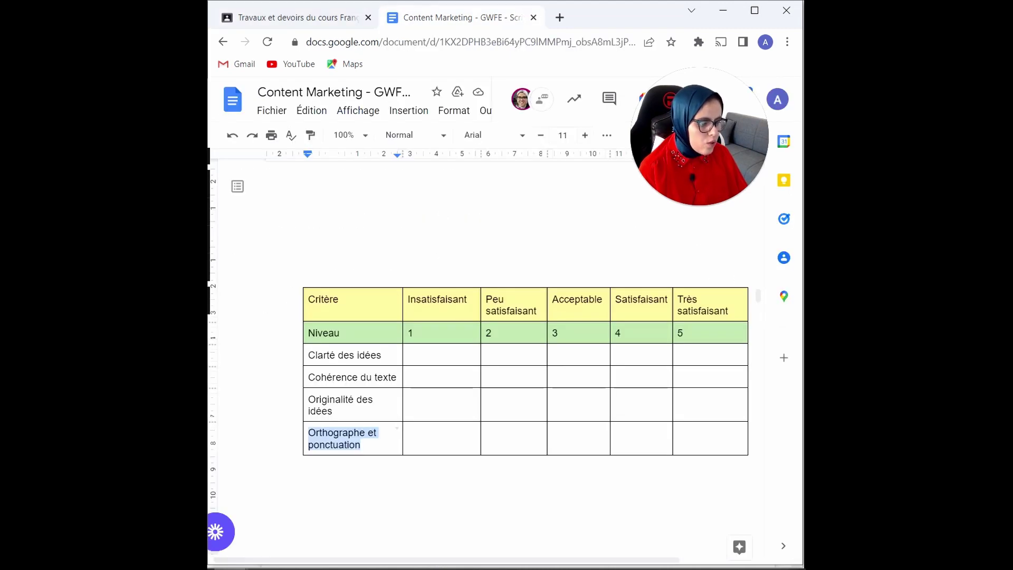
{"action": "left_click_drag", "start_coordinate": [549, 561], "coordinate": [583, 560]}
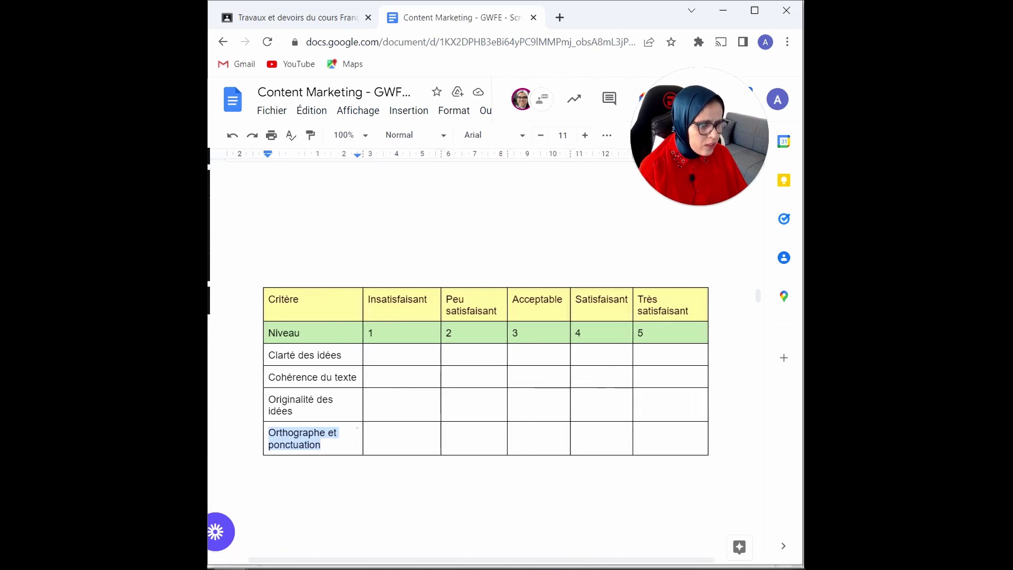
{"action": "left_click", "coordinate": [362, 475]}
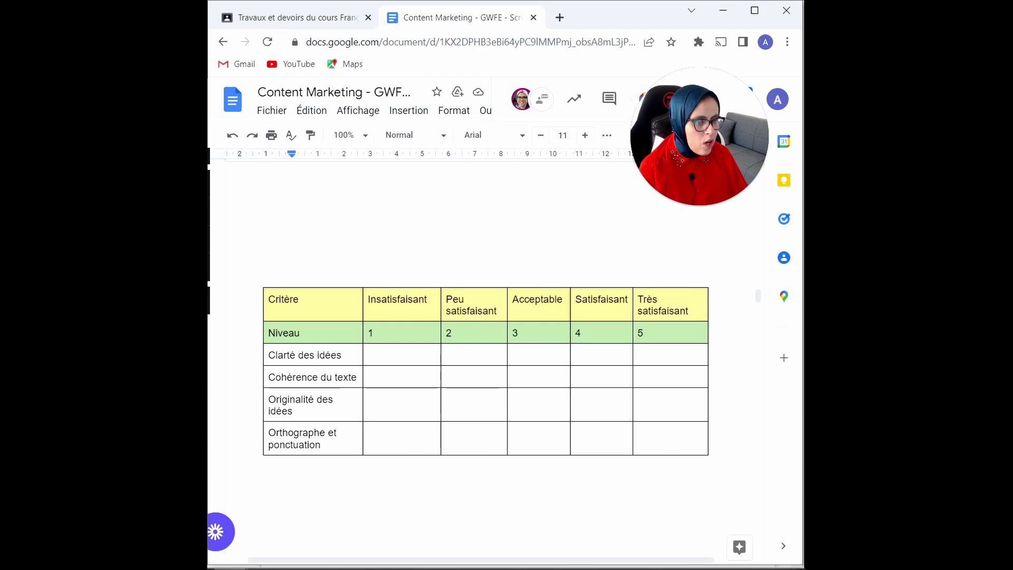
{"action": "double_click", "coordinate": [357, 353]}
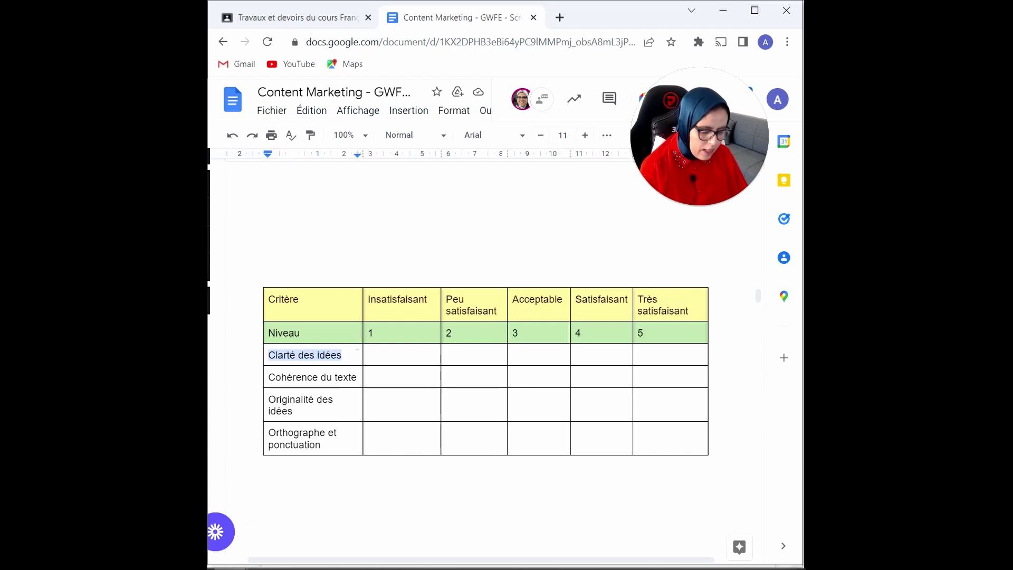
{"action": "left_click", "coordinate": [263, 20]}
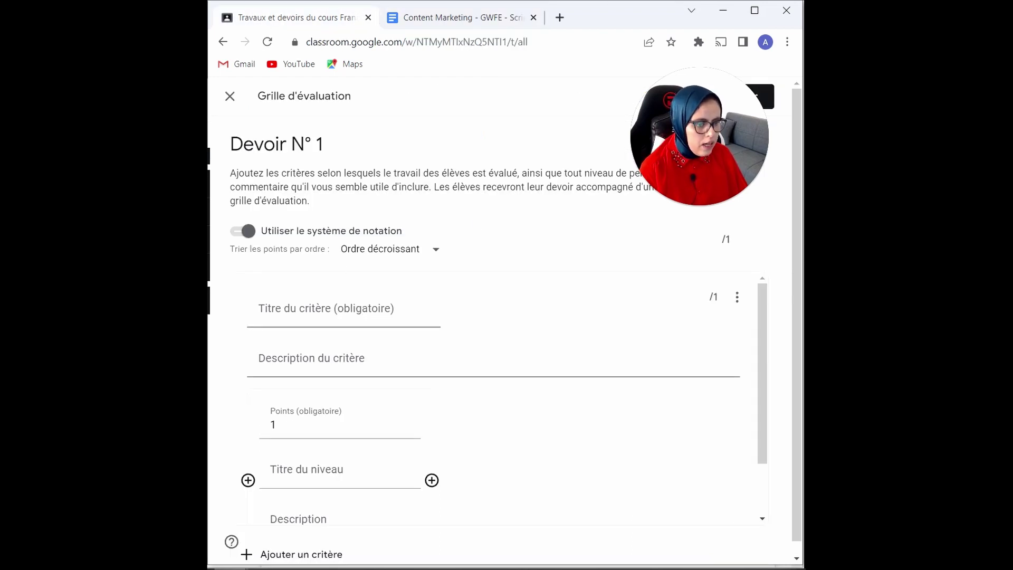
{"action": "left_click", "coordinate": [338, 312]}
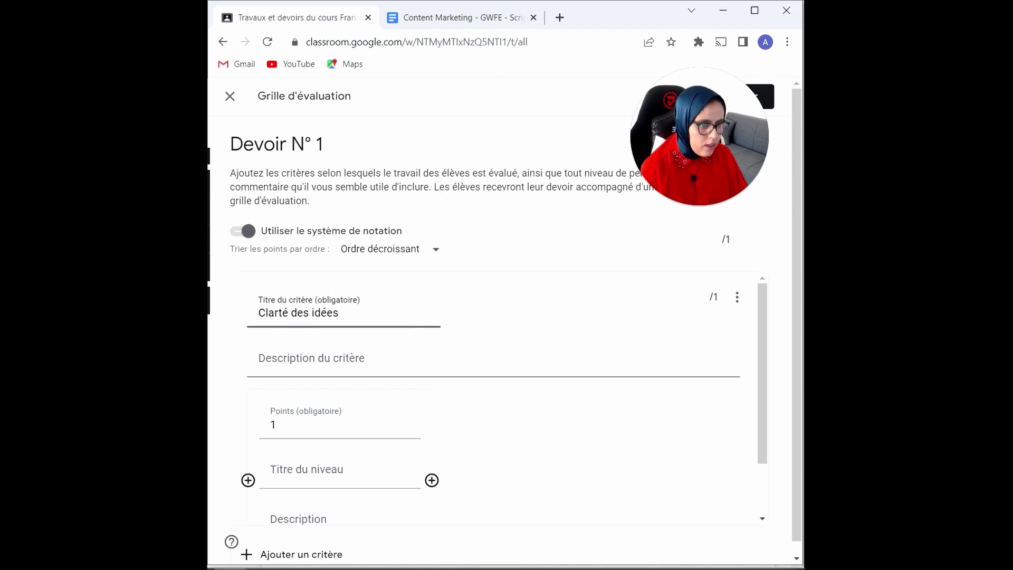
{"action": "left_click", "coordinate": [282, 361]}
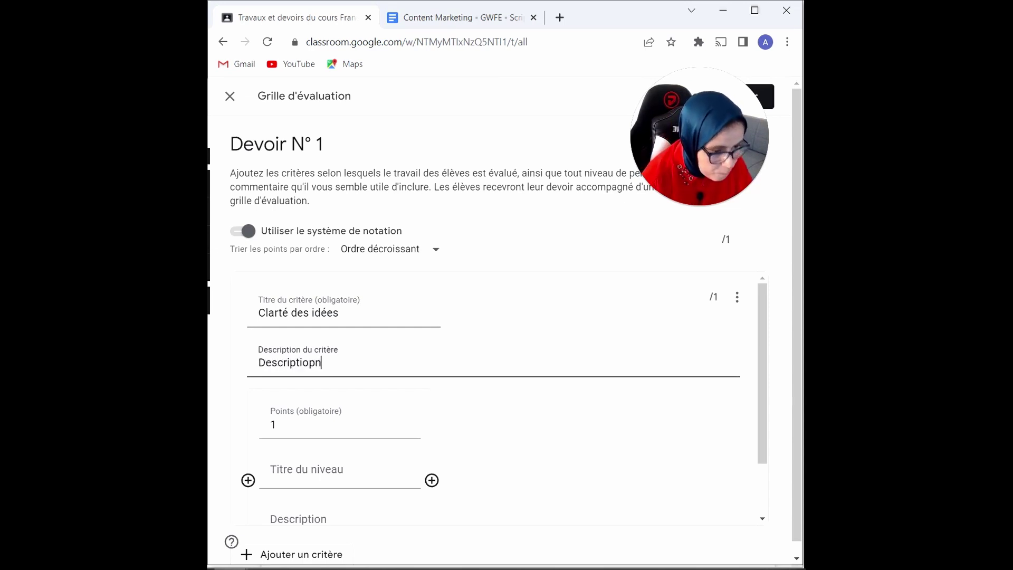
Copy "Insatisfaisant" from the Google Docs table into the title of the criterion's 1-point level.
{"action": "scroll", "coordinate": [437, 421], "scroll_direction": "down", "scroll_amount": 2}
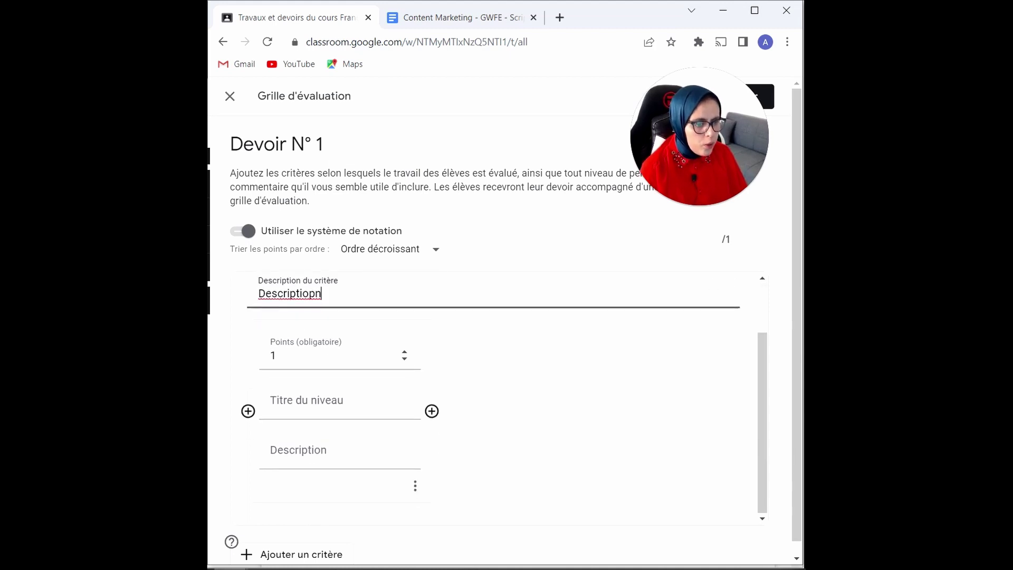
{"action": "left_click", "coordinate": [453, 24]}
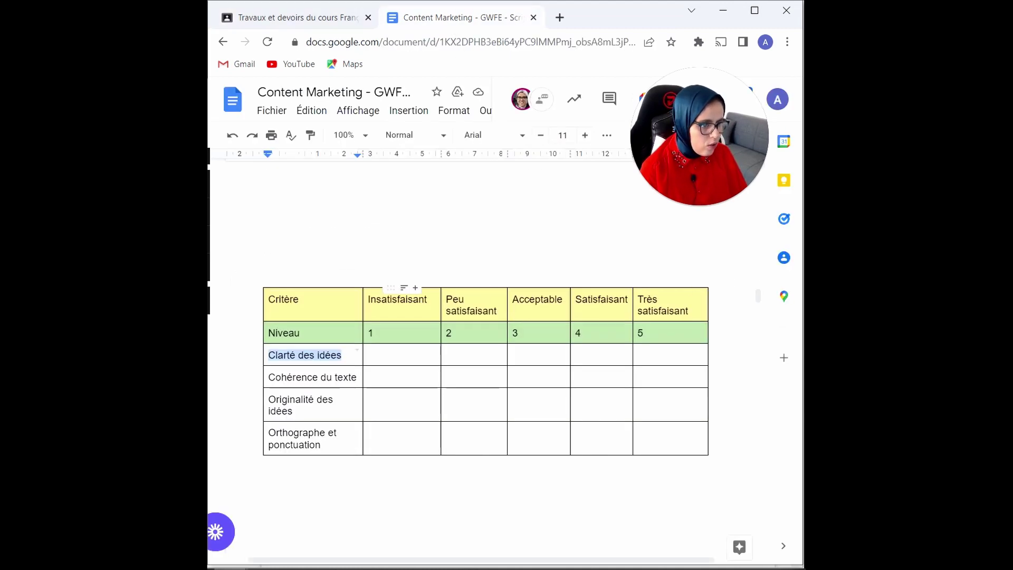
{"action": "left_click_drag", "start_coordinate": [368, 299], "coordinate": [396, 299]}
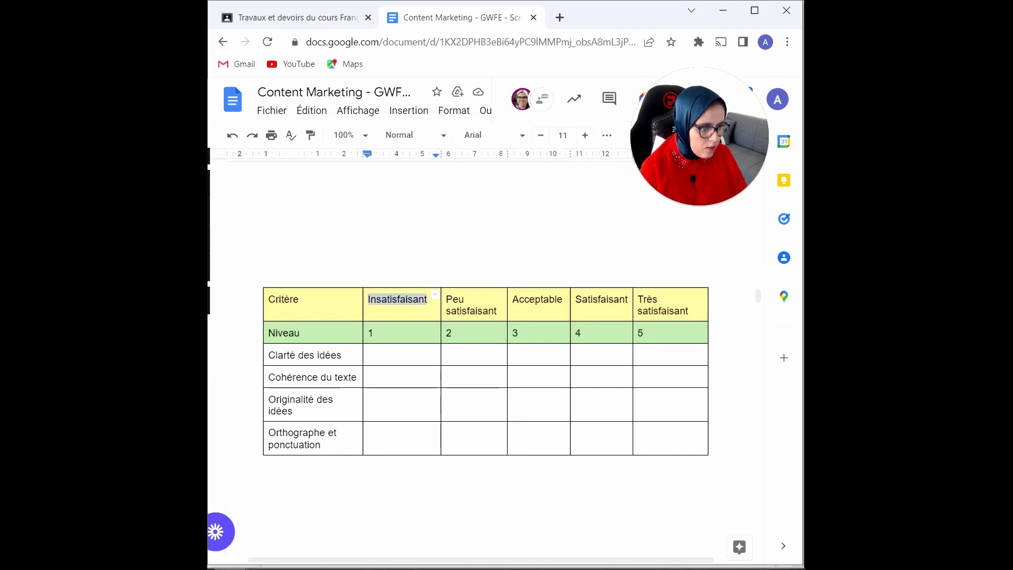
{"action": "left_click", "coordinate": [261, 18]}
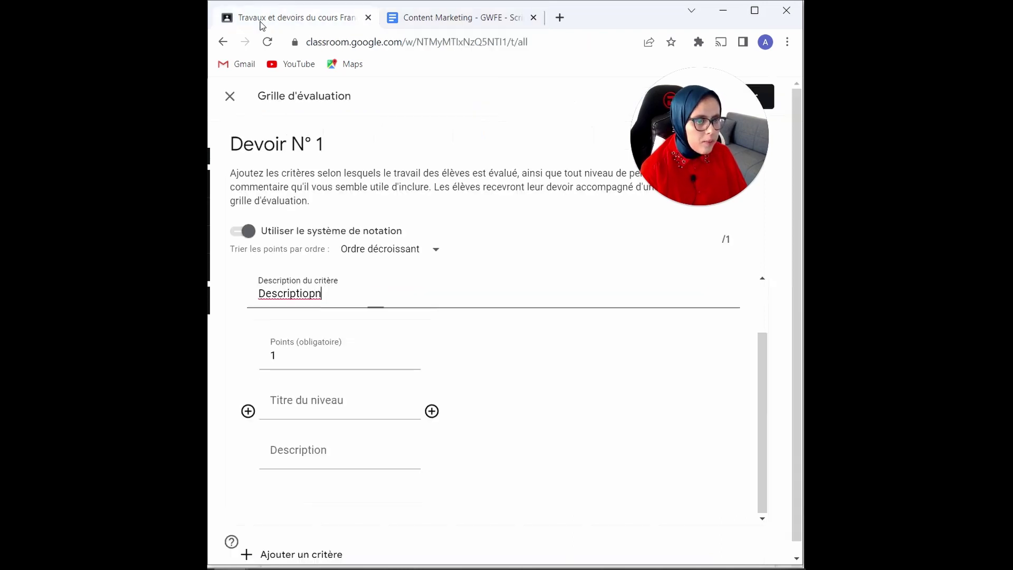
{"action": "left_click", "coordinate": [307, 404]}
{"action": "type", "text": "Insatisfaisant"}
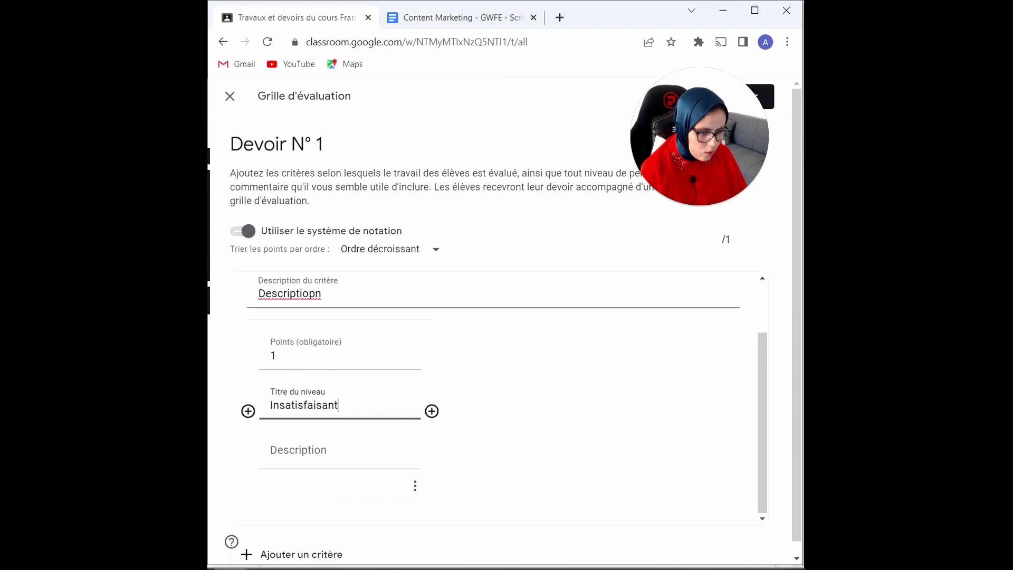
Add a second level after "Insatisfaisant" and title it "Peu satisfaisant", copied from the Google Docs table.
{"action": "left_click", "coordinate": [432, 411]}
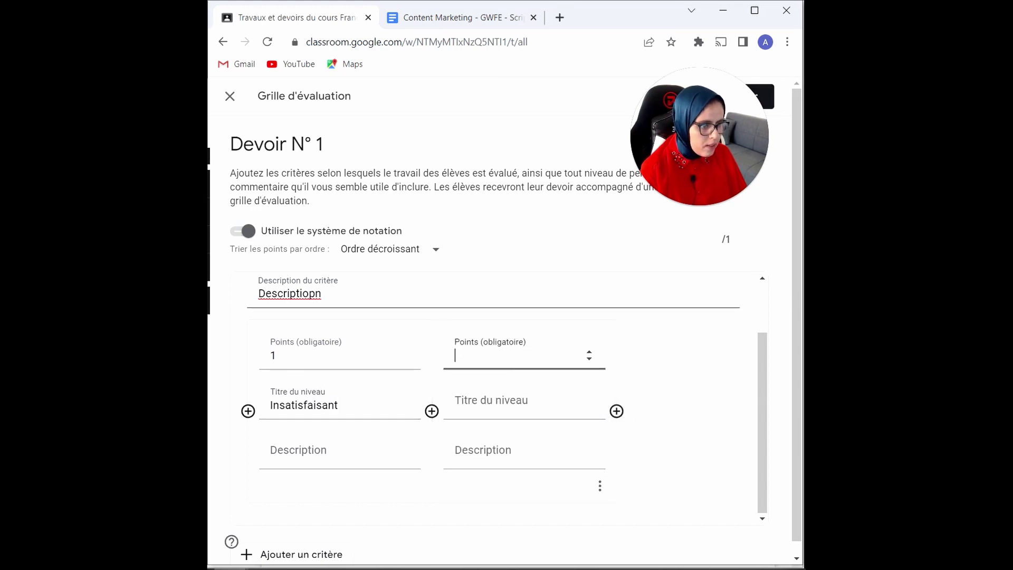
{"action": "left_click", "coordinate": [414, 18]}
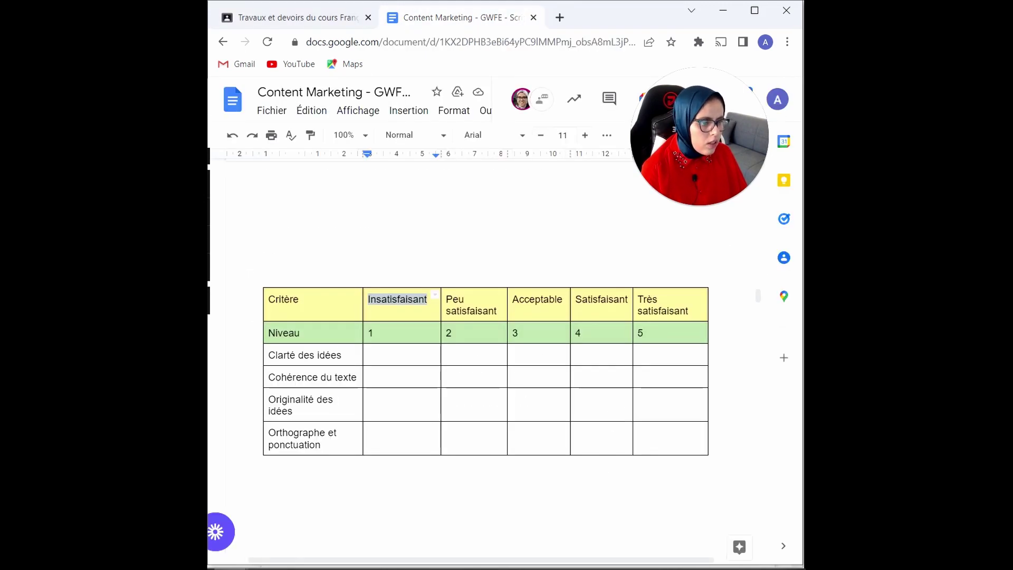
{"action": "left_click_drag", "start_coordinate": [497, 311], "coordinate": [457, 311]}
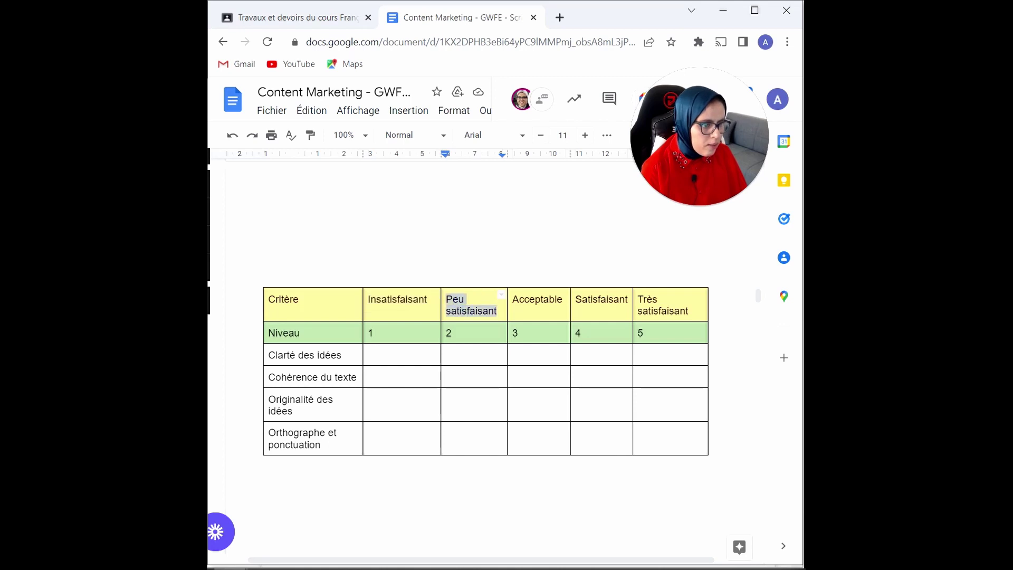
{"action": "left_click", "coordinate": [318, 26]}
{"action": "left_click", "coordinate": [523, 405]}
{"action": "type", "text": "Peu satisfaisant"}
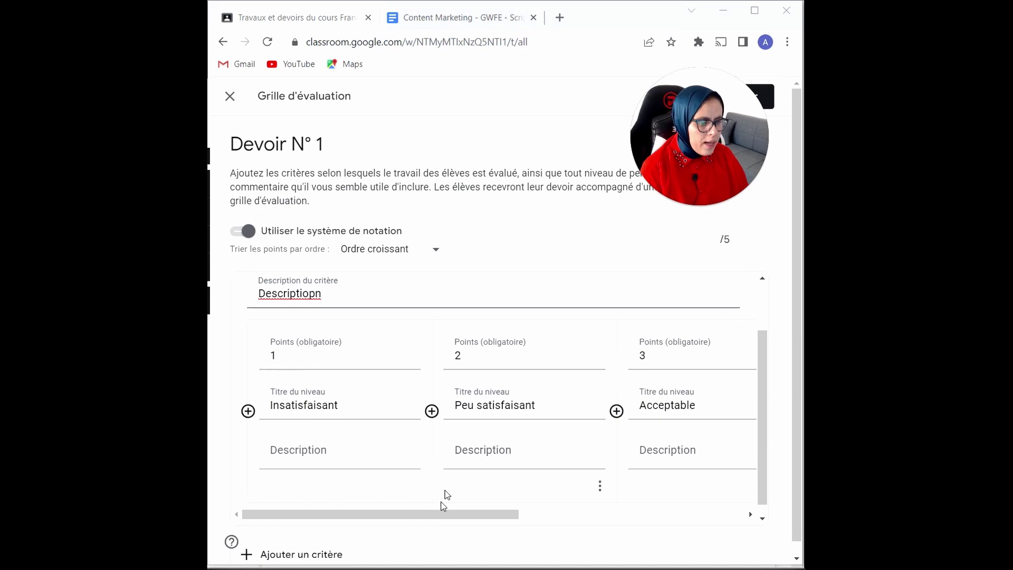
Select Ordre croissant as the sort order for the rubric's points.
{"action": "left_click_drag", "start_coordinate": [443, 506], "coordinate": [264, 508]}
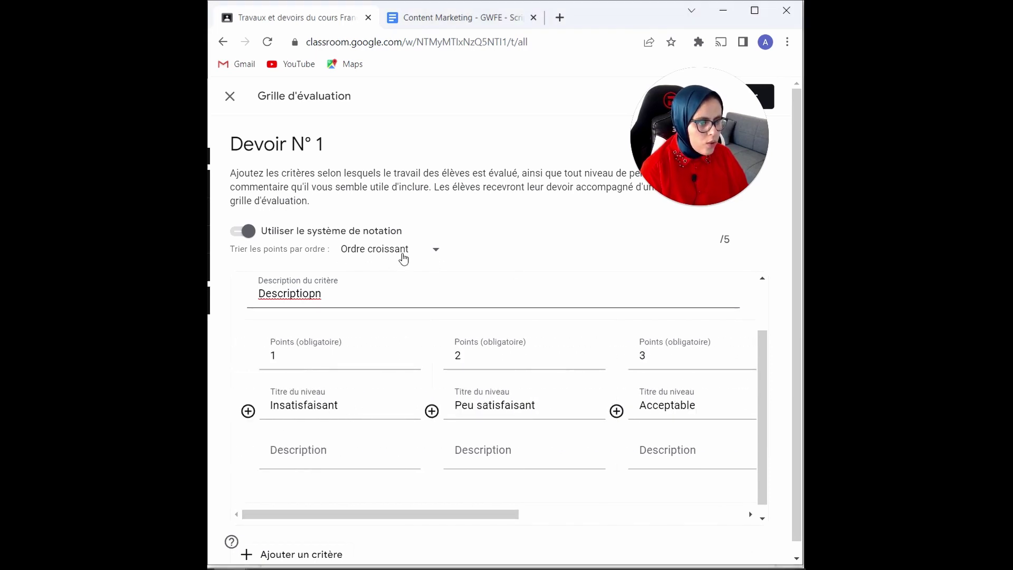
{"action": "left_click", "coordinate": [425, 259]}
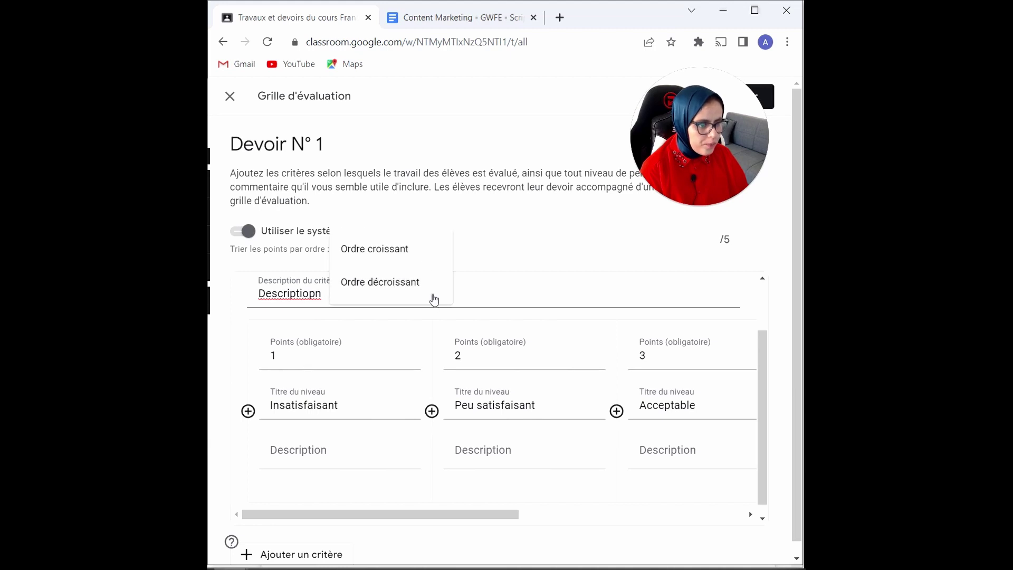
{"action": "left_click", "coordinate": [424, 258]}
Duplicate the "Clarté des idées" criterion with all its levels.
{"action": "scroll", "coordinate": [511, 396], "scroll_direction": "down", "scroll_amount": 3}
{"action": "scroll", "coordinate": [511, 397], "scroll_direction": "down", "scroll_amount": 2}
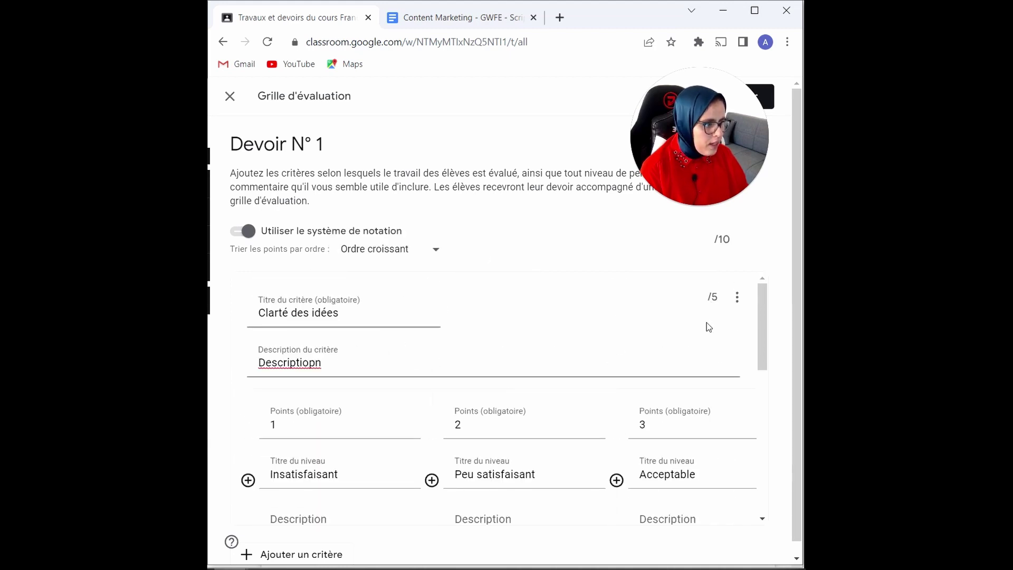
{"action": "left_click", "coordinate": [737, 298]}
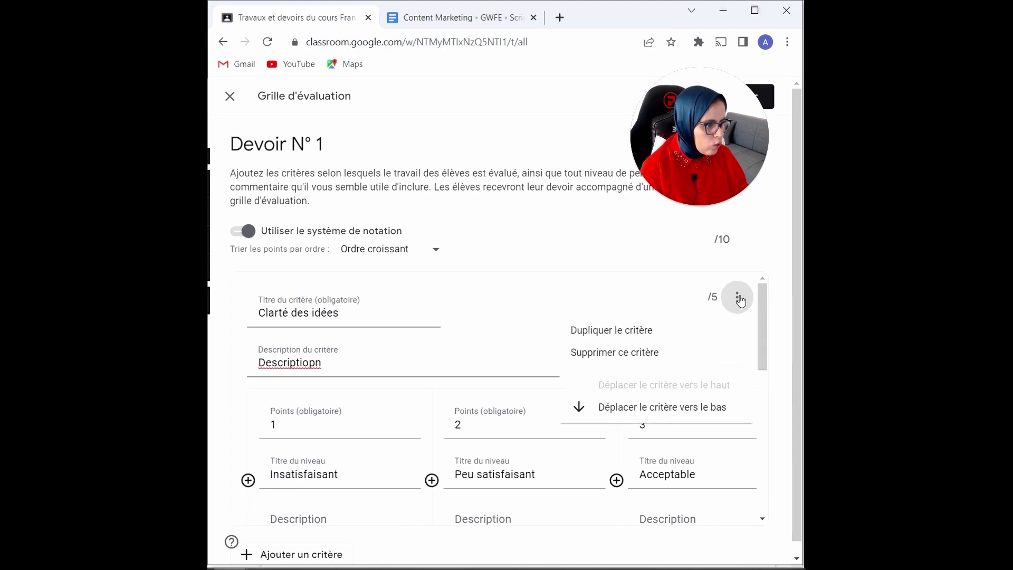
{"action": "left_click", "coordinate": [631, 331]}
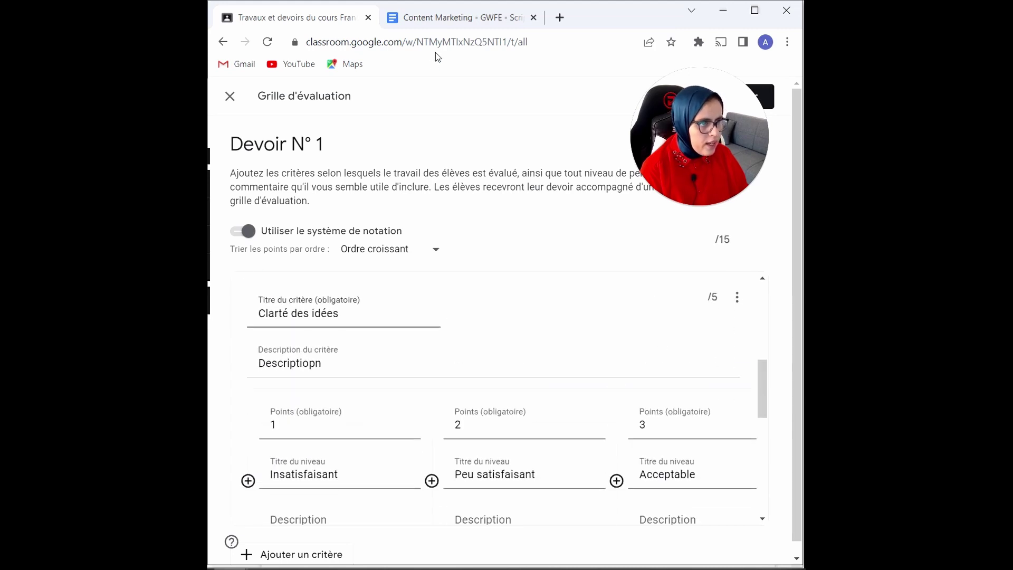
Replace the duplicated criterion's title with "Cohérence du texte", copied from the Google Docs table.
{"action": "left_click", "coordinate": [440, 19]}
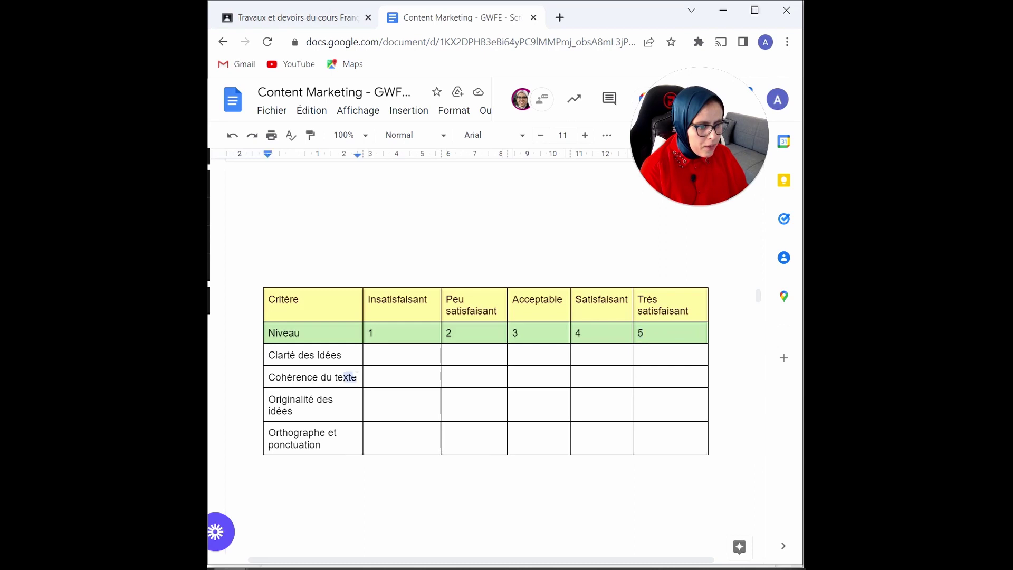
{"action": "left_click_drag", "start_coordinate": [344, 376], "coordinate": [268, 376]}
{"action": "key", "text": "ctrl+c"}
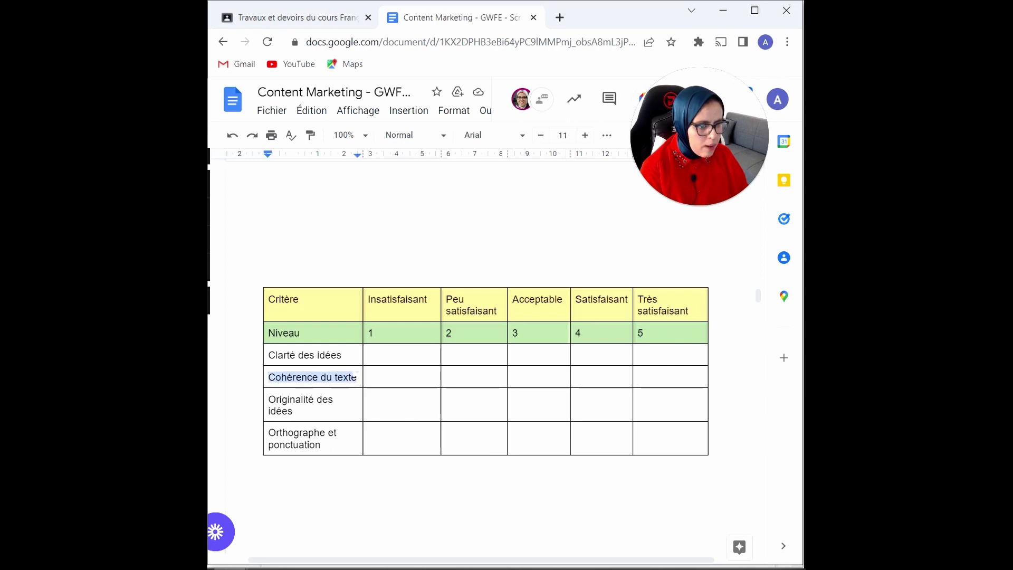
{"action": "left_click", "coordinate": [258, 23]}
{"action": "key", "text": "ctrl+shift+Left"}
{"action": "key", "text": "ctrl+shift+Left"}
{"action": "key", "text": "ctrl+shift+Left"}
{"action": "key", "text": "ctrl+v"}
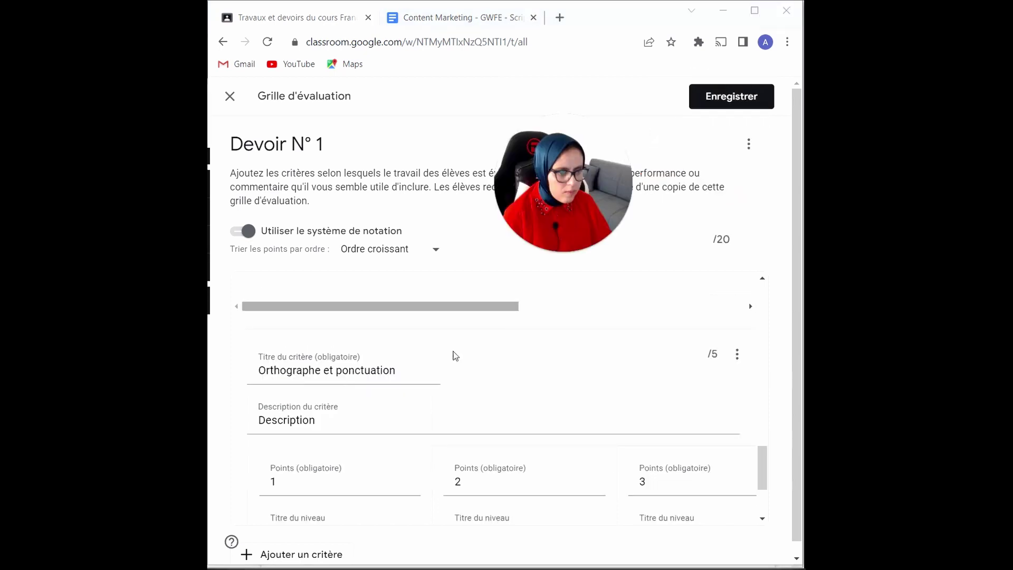
Review the completed rubric criteria, save the rubric and publish the assignment "Devoir N° 1".
{"action": "scroll", "coordinate": [591, 399], "scroll_direction": "down", "scroll_amount": 5}
{"action": "scroll", "coordinate": [591, 399], "scroll_direction": "down", "scroll_amount": 10}
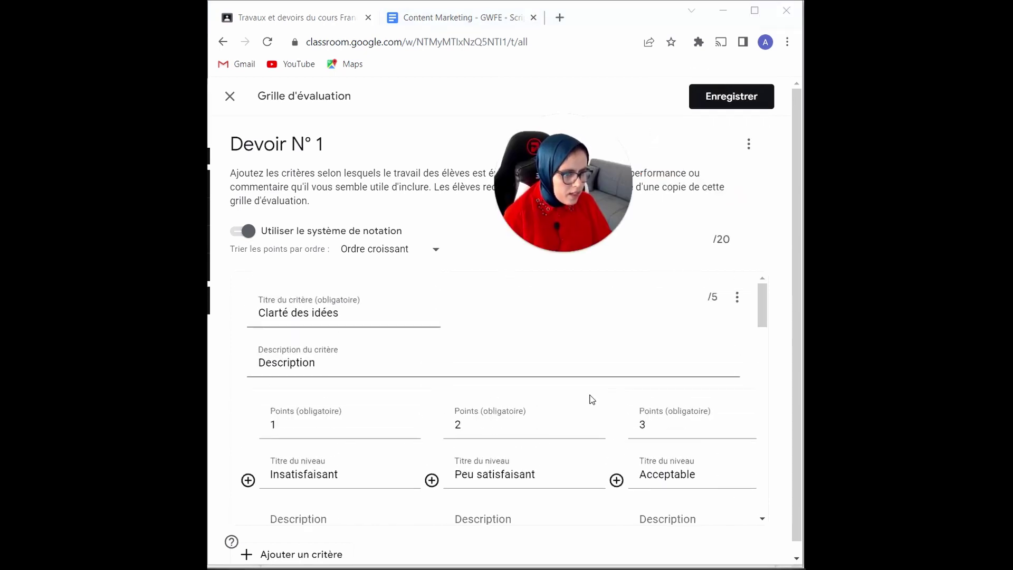
{"action": "scroll", "coordinate": [577, 392], "scroll_direction": "down", "scroll_amount": 3}
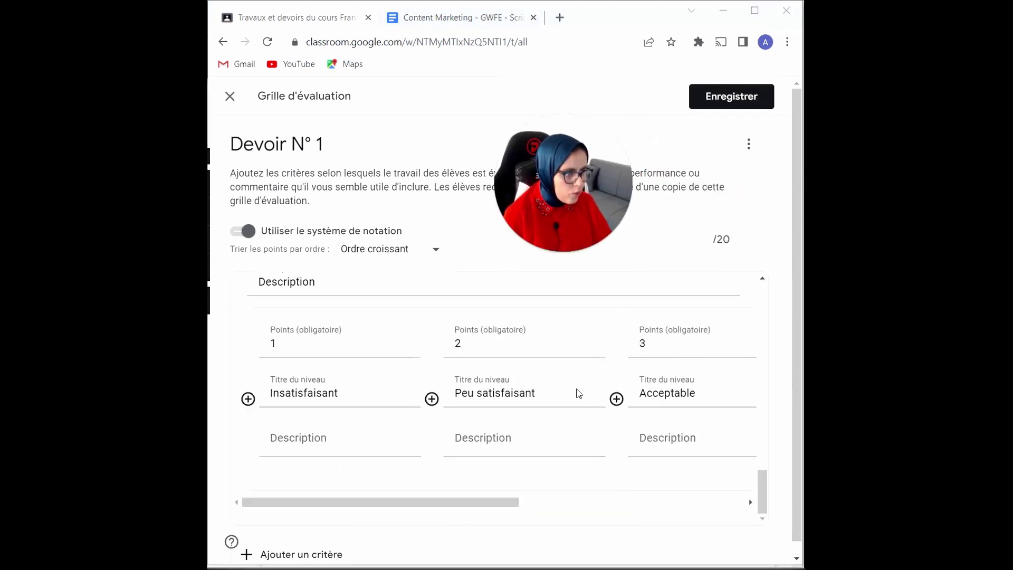
{"action": "left_click", "coordinate": [714, 101]}
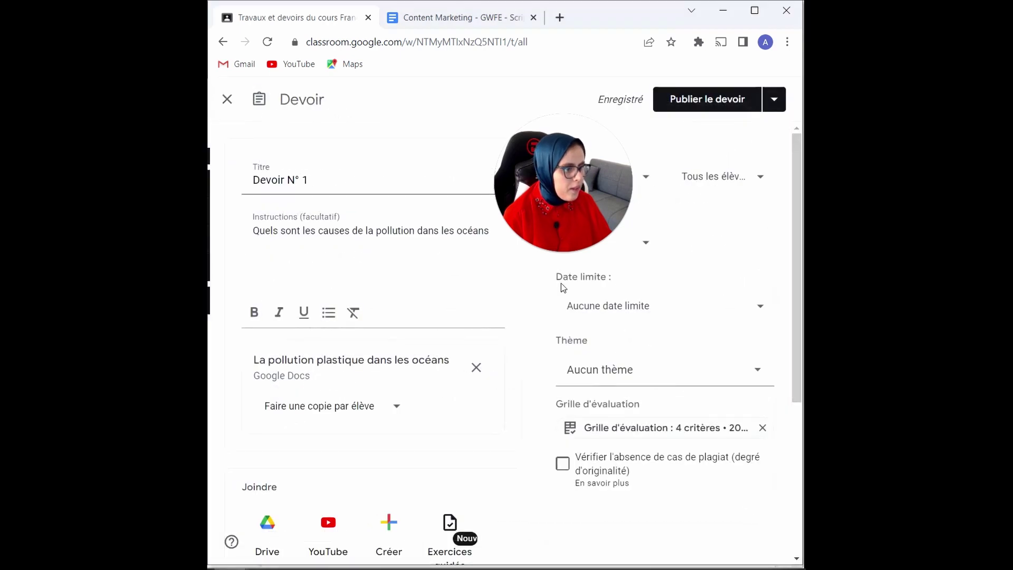
{"action": "left_click", "coordinate": [693, 111]}
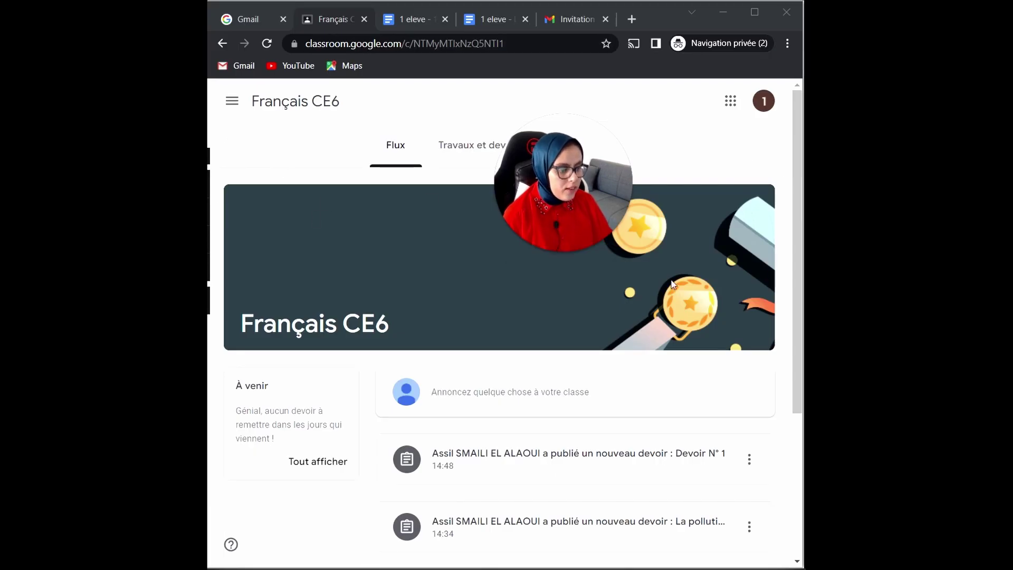
In the student's view of the Français CE6 class, open "Devoir N° 1" to examine its rubric, returning once to the class stream.
{"action": "left_click", "coordinate": [584, 458]}
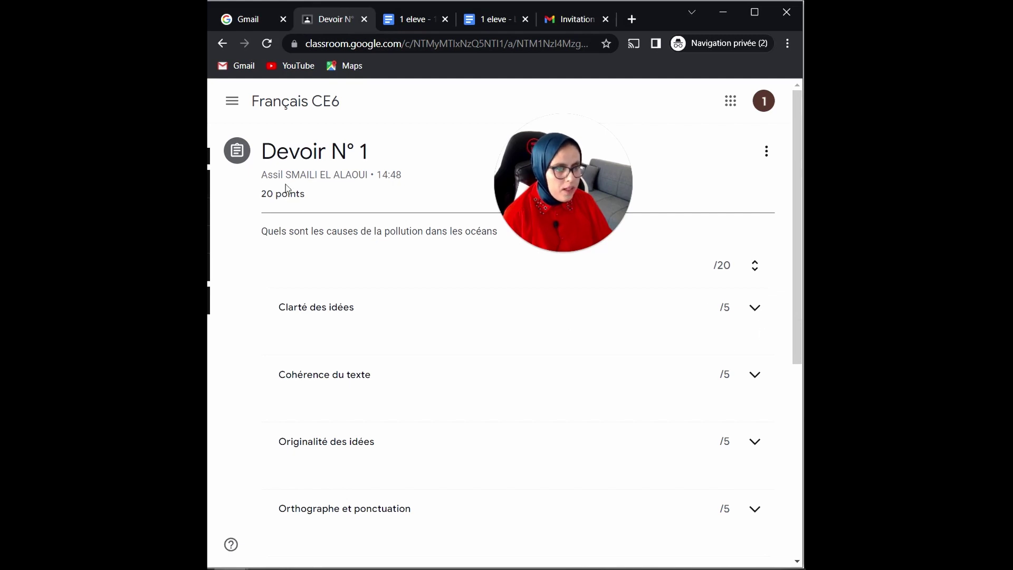
{"action": "left_click", "coordinate": [233, 101]}
{"action": "left_click", "coordinate": [279, 301]}
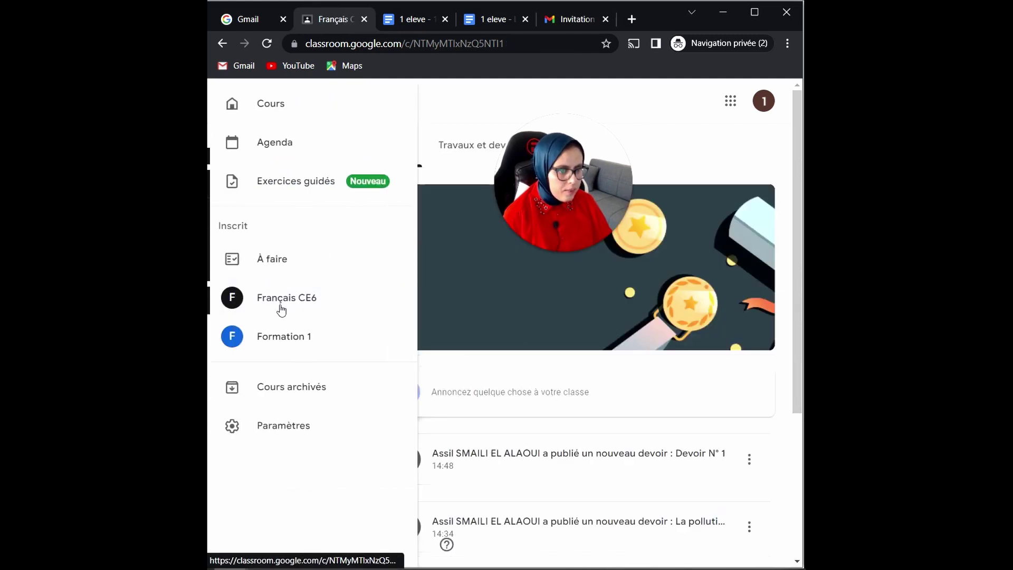
{"action": "left_click", "coordinate": [536, 460]}
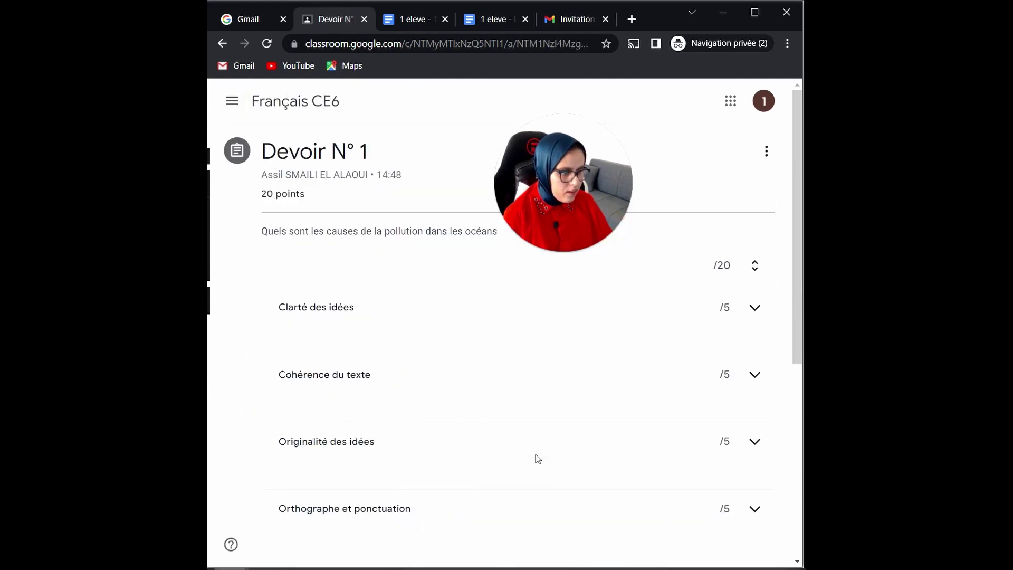
Examine the rubric criteria, attached work and comment areas of "Devoir N° 1" in the student's view.
{"action": "scroll", "coordinate": [554, 418], "scroll_direction": "down", "scroll_amount": 5}
{"action": "scroll", "coordinate": [556, 420], "scroll_direction": "up", "scroll_amount": 5}
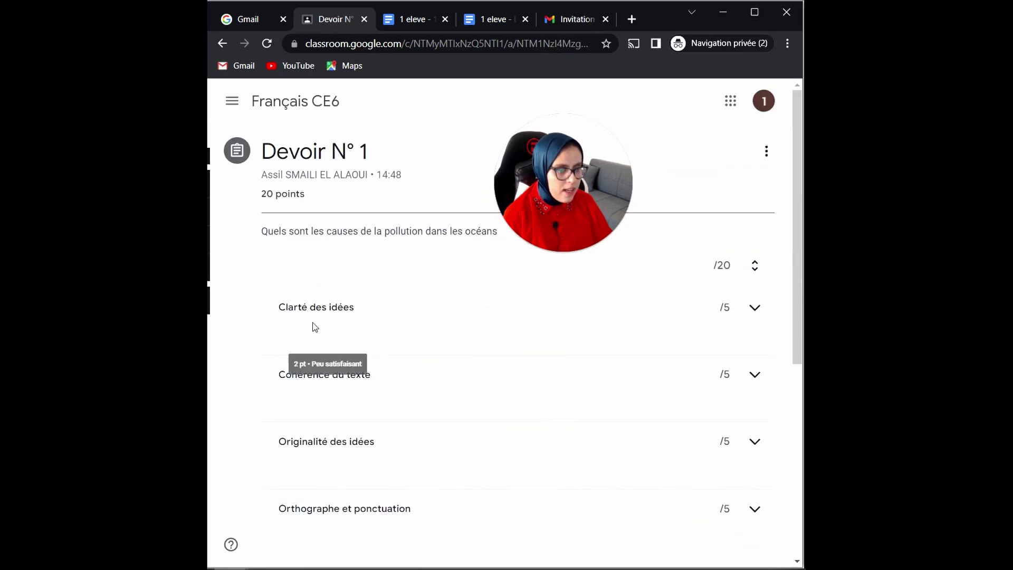
{"action": "scroll", "coordinate": [569, 341], "scroll_direction": "down", "scroll_amount": 2}
{"action": "scroll", "coordinate": [569, 343], "scroll_direction": "down", "scroll_amount": 2}
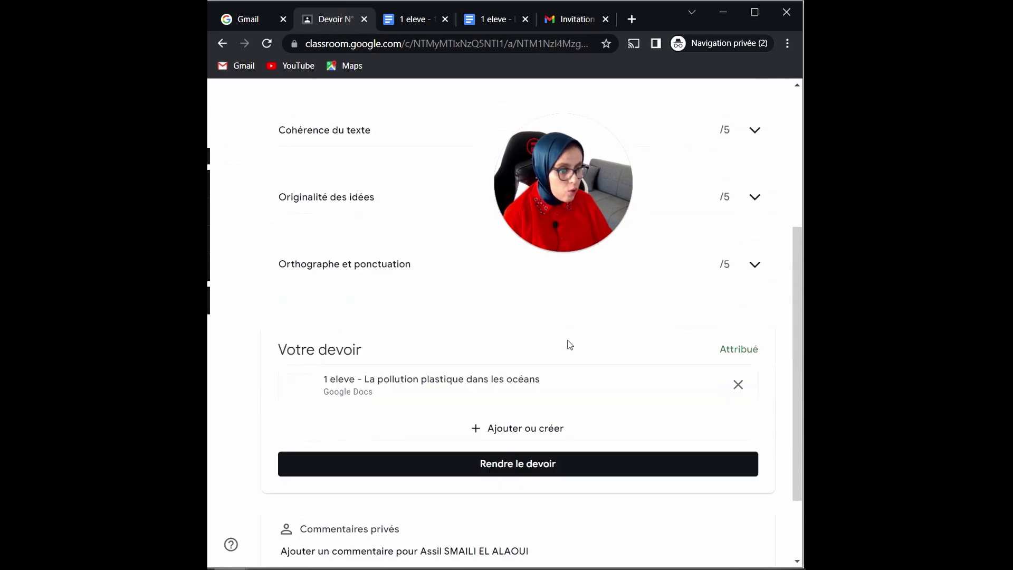
{"action": "scroll", "coordinate": [567, 344], "scroll_direction": "up", "scroll_amount": 2}
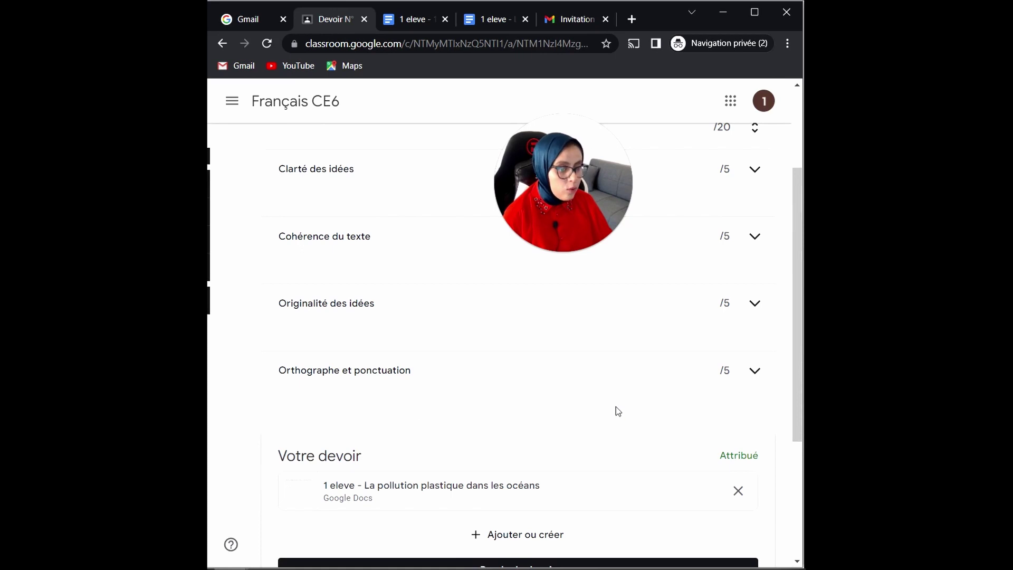
{"action": "scroll", "coordinate": [559, 398], "scroll_direction": "up", "scroll_amount": 3}
{"action": "scroll", "coordinate": [560, 400], "scroll_direction": "down", "scroll_amount": 1}
{"action": "scroll", "coordinate": [561, 404], "scroll_direction": "down", "scroll_amount": 5}
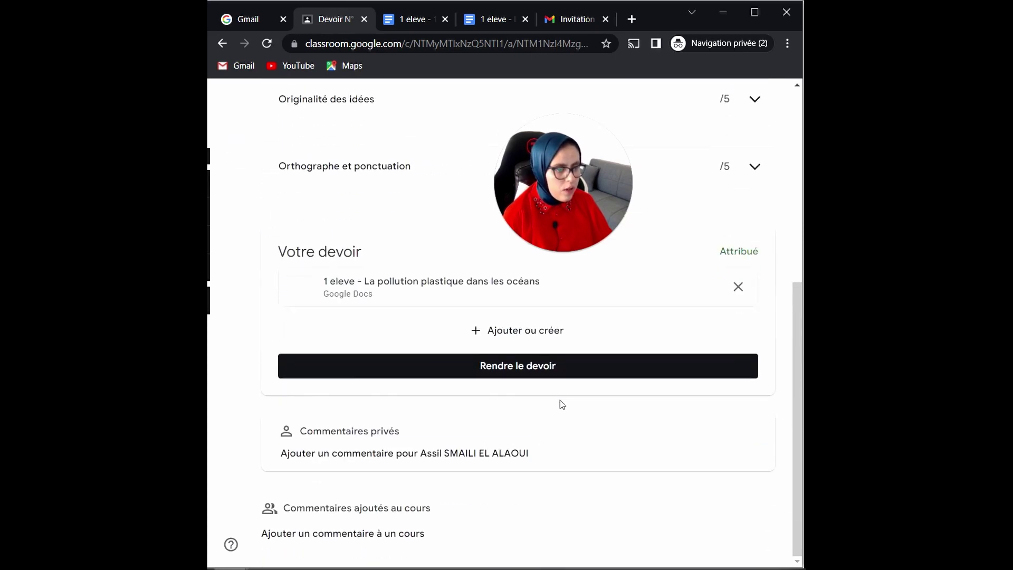
Open the student's attached Google Docs copy, answer question 1 with "reponses" and turn in the assignment.
{"action": "left_click", "coordinate": [410, 295]}
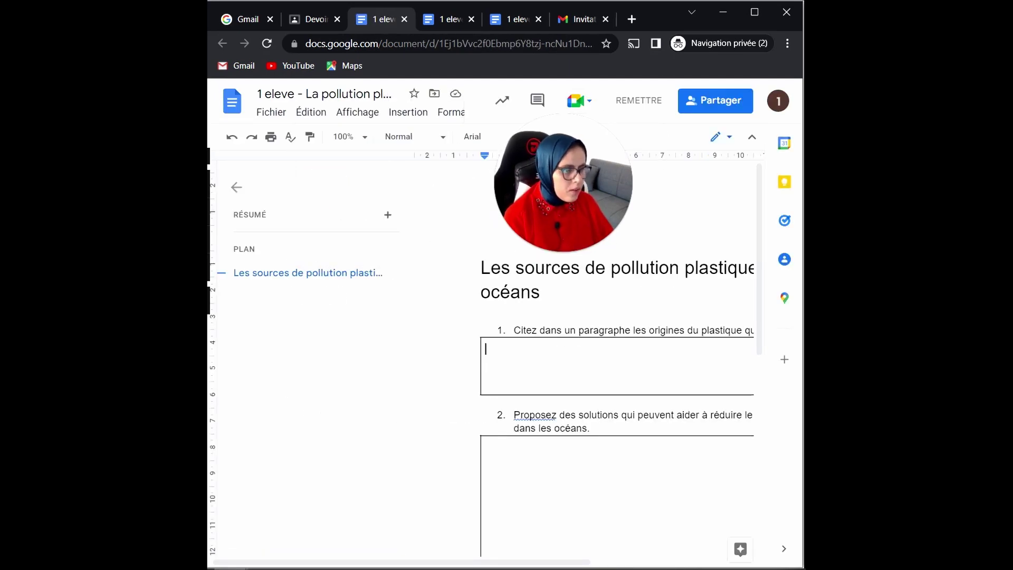
{"action": "type", "text": "reponses"}
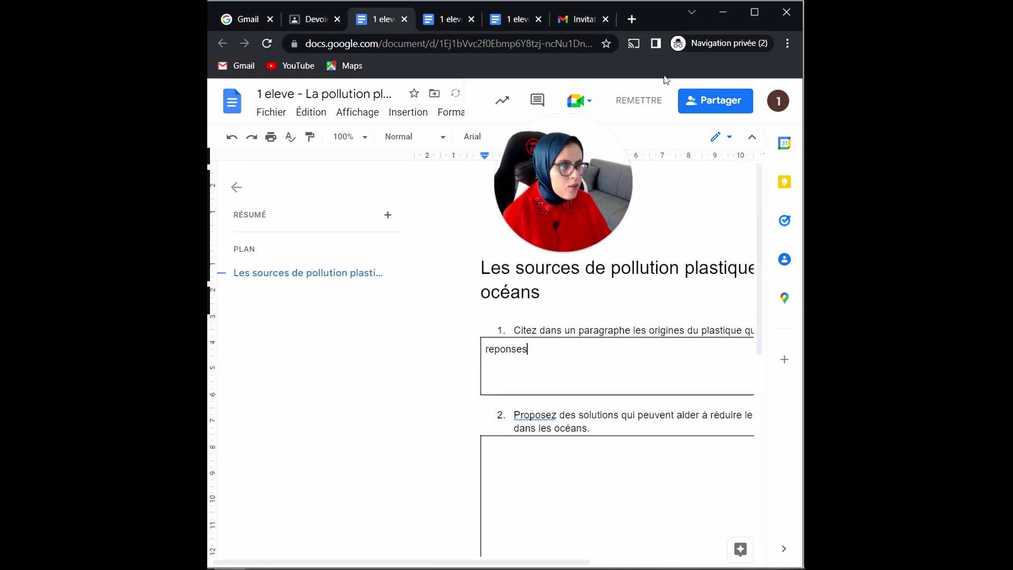
{"action": "left_click", "coordinate": [637, 108]}
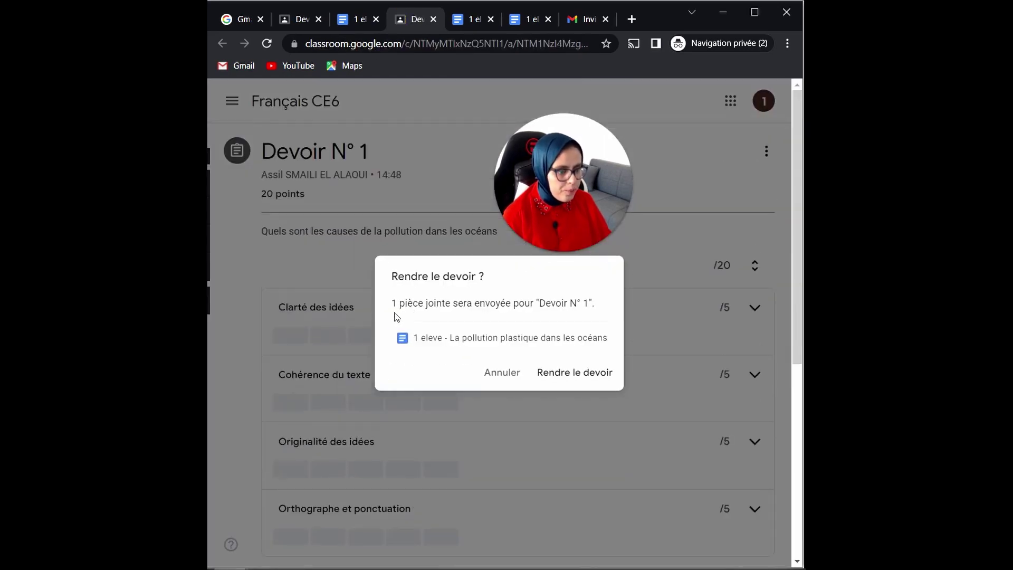
{"action": "left_click", "coordinate": [563, 374]}
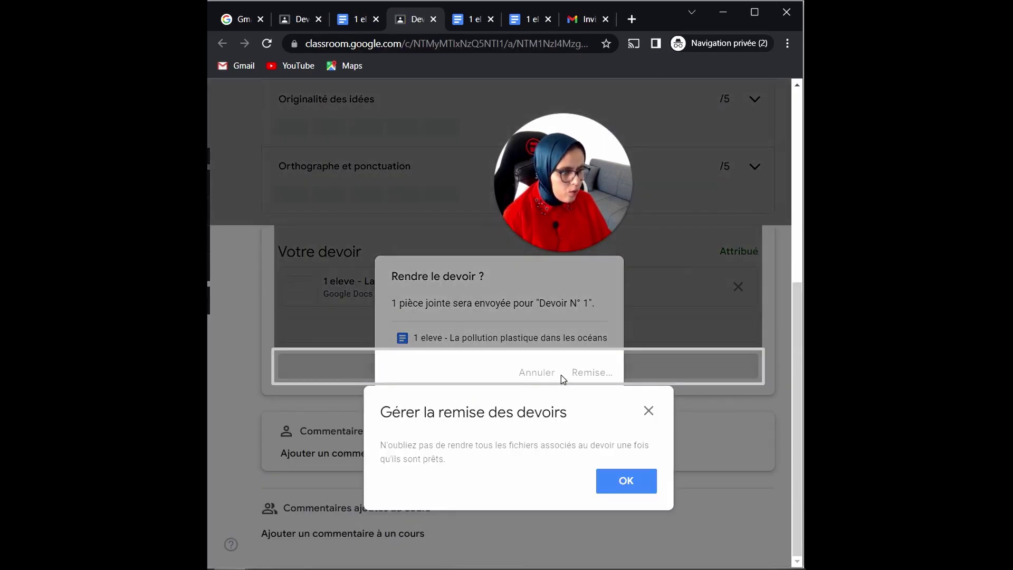
{"action": "left_click", "coordinate": [635, 482]}
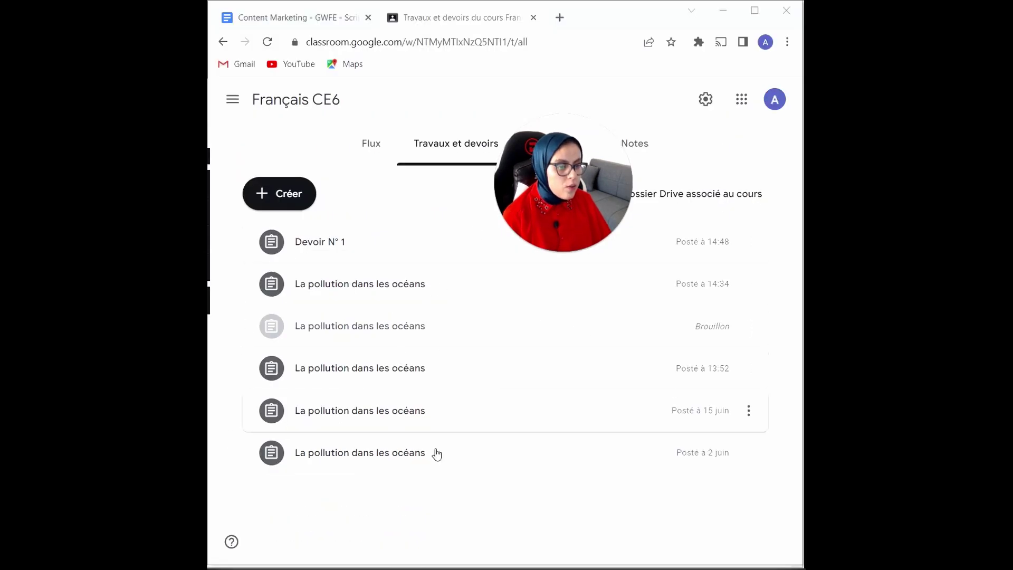
In the teacher's Français CE6 classwork, open the document the student turned in for "Devoir N° 1".
{"action": "left_click", "coordinate": [305, 242]}
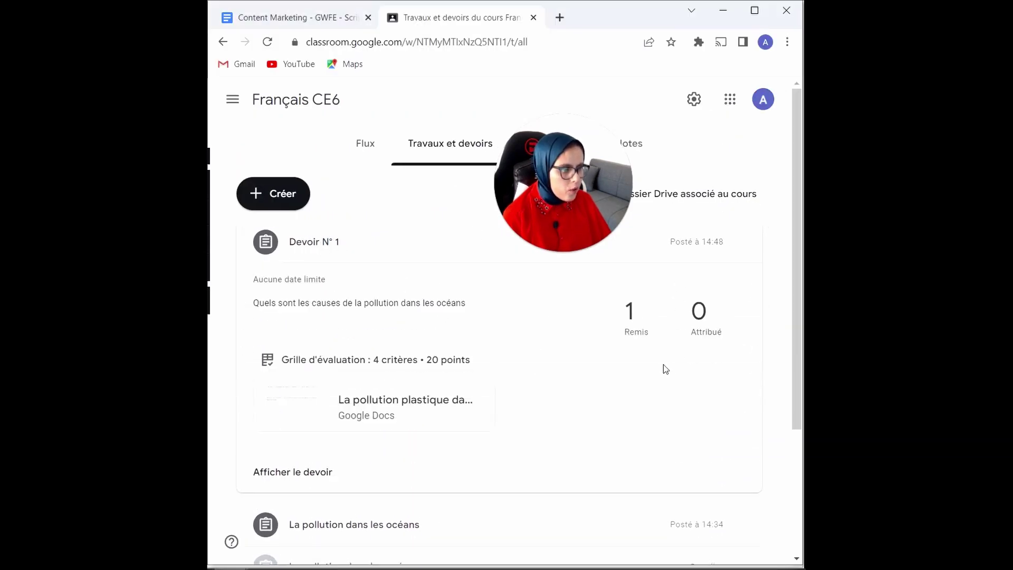
{"action": "left_click", "coordinate": [648, 320]}
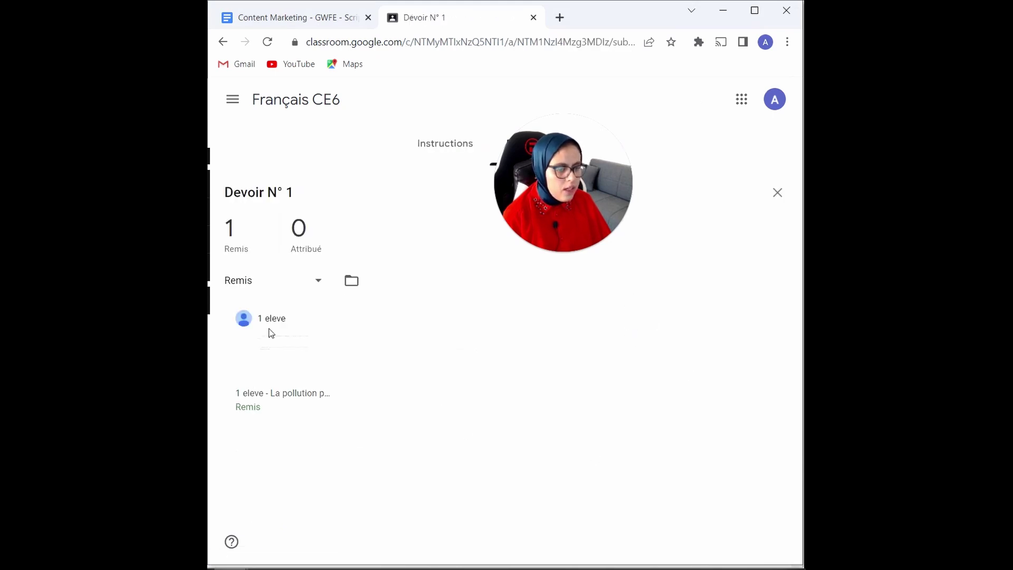
{"action": "left_click", "coordinate": [268, 354]}
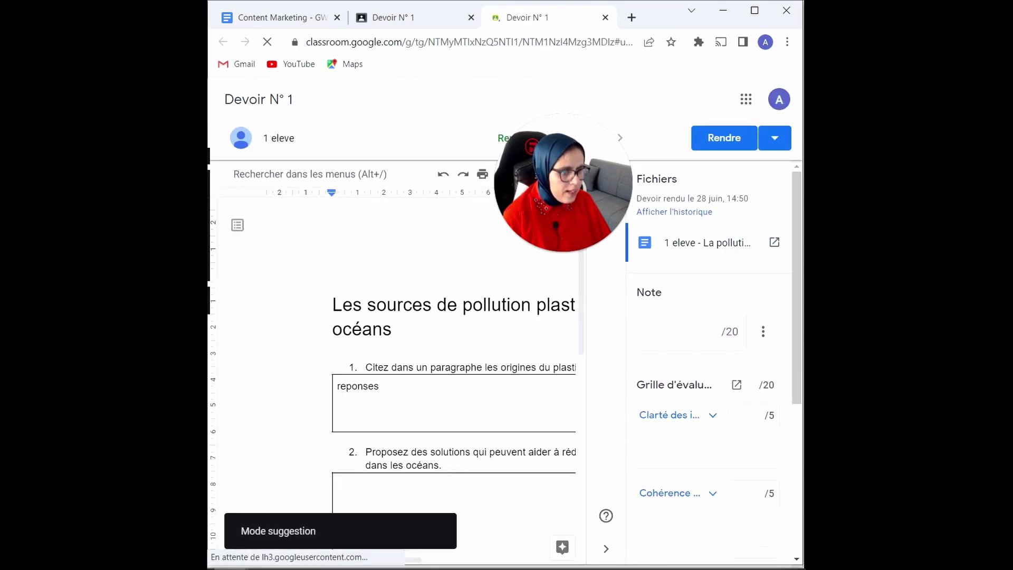
Examine the submitted document and the evaluation rubric's four criteria beside it.
{"action": "scroll", "coordinate": [576, 564], "scroll_direction": "right", "scroll_amount": 5}
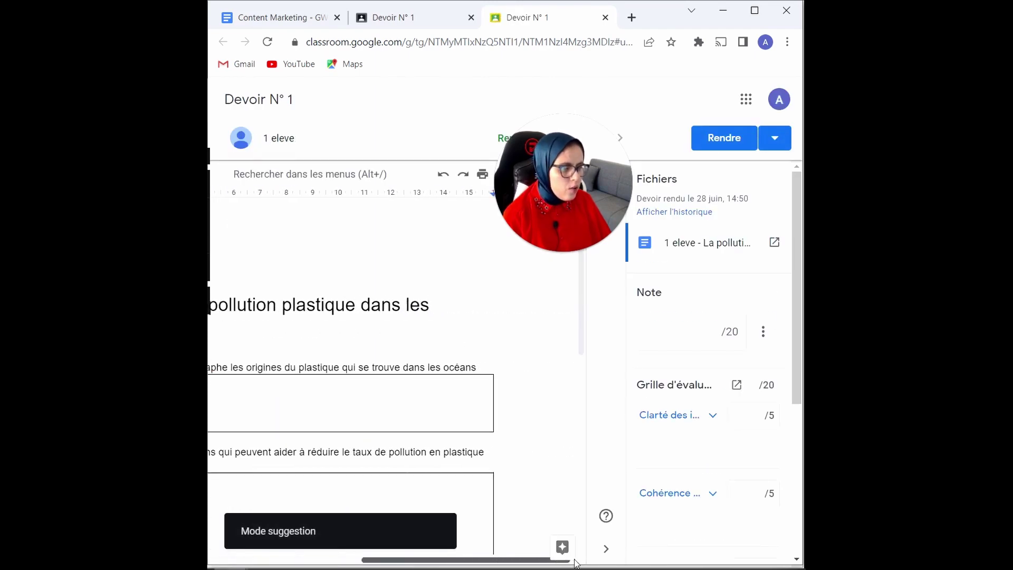
{"action": "scroll", "coordinate": [576, 563], "scroll_direction": "left", "scroll_amount": 5}
{"action": "left_click_drag", "start_coordinate": [567, 173], "coordinate": [398, 172]}
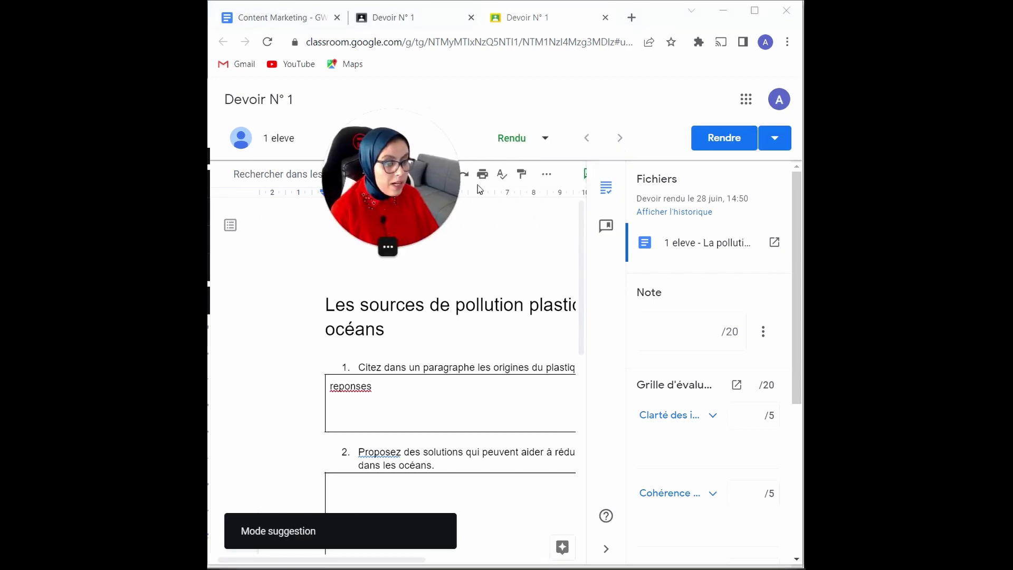
{"action": "scroll", "coordinate": [480, 189], "scroll_direction": "right", "scroll_amount": 3}
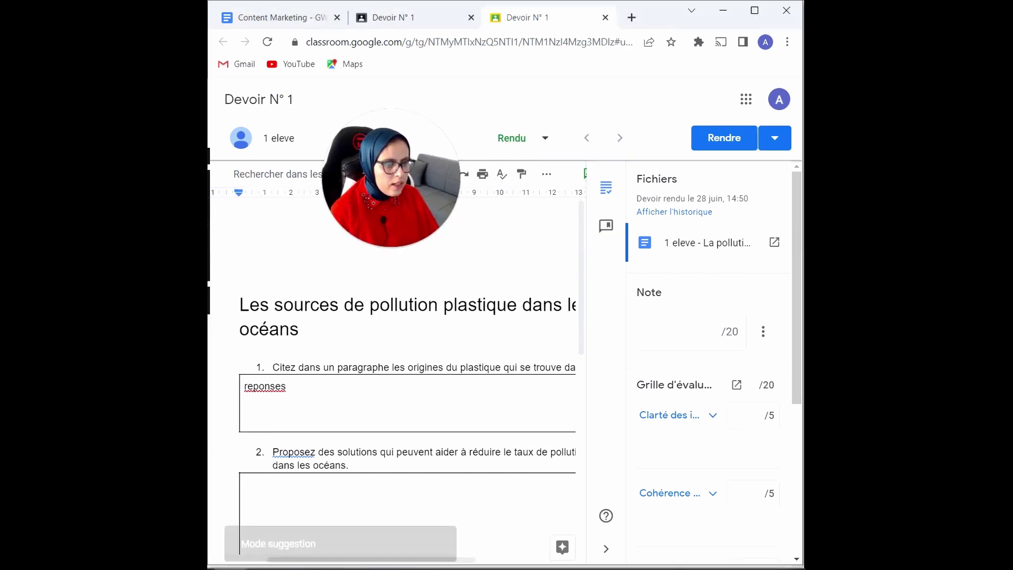
{"action": "left_click_drag", "start_coordinate": [410, 562], "coordinate": [436, 563]}
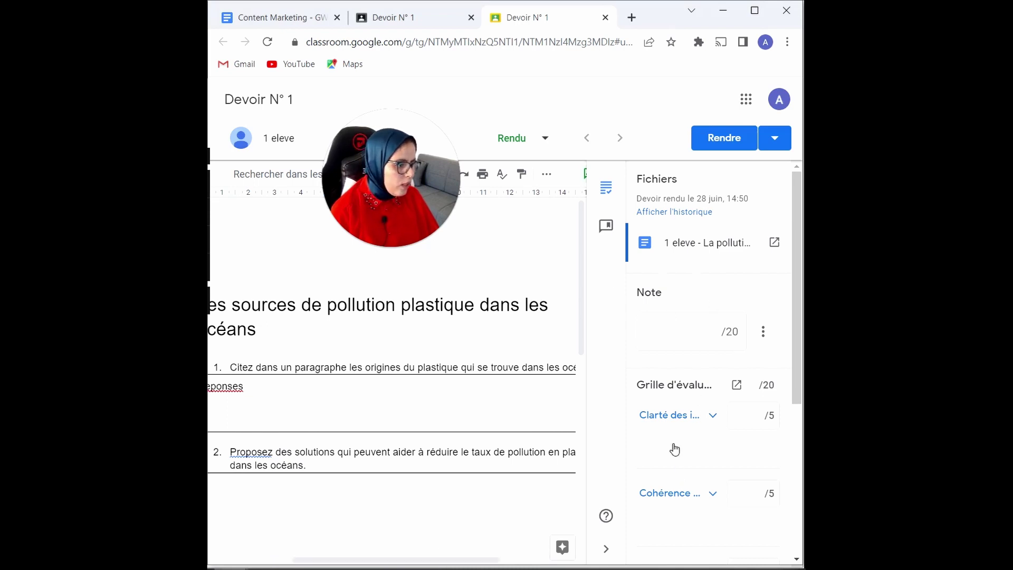
{"action": "scroll", "coordinate": [674, 449], "scroll_direction": "down", "scroll_amount": 5}
{"action": "scroll", "coordinate": [675, 447], "scroll_direction": "up", "scroll_amount": 5}
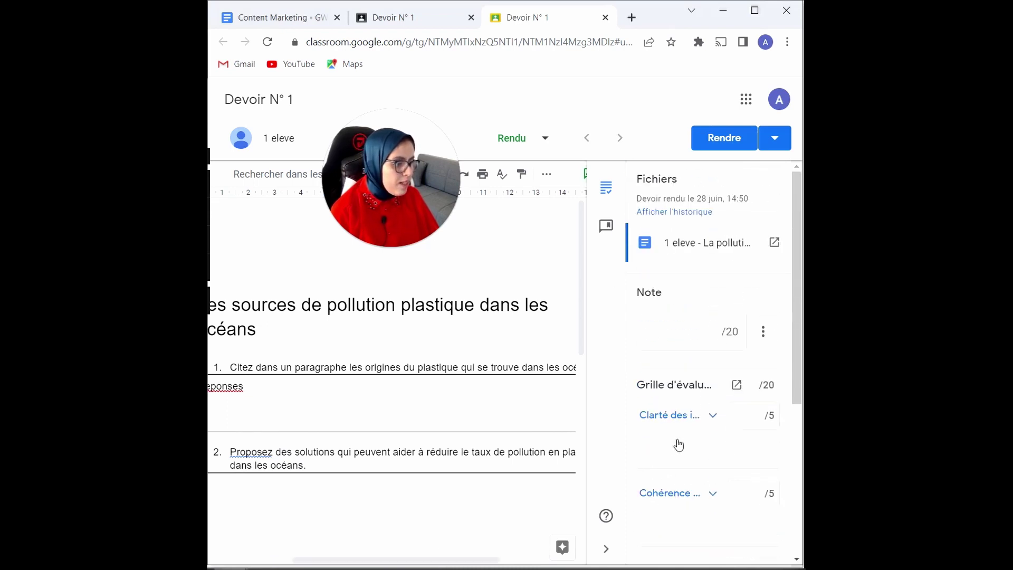
{"action": "scroll", "coordinate": [678, 445], "scroll_direction": "down", "scroll_amount": 3}
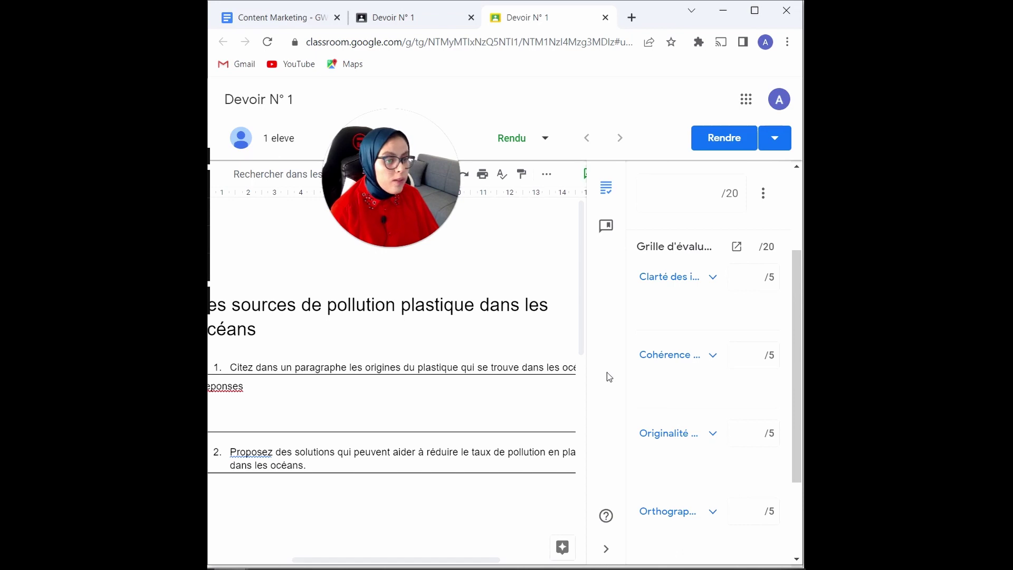
{"action": "scroll", "coordinate": [392, 343], "scroll_direction": "down", "scroll_amount": 3}
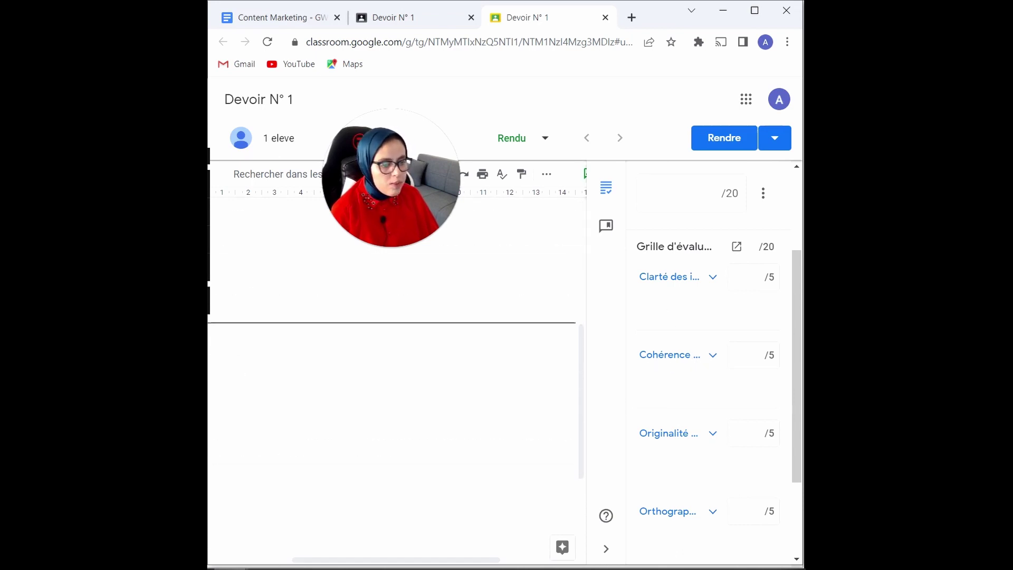
{"action": "scroll", "coordinate": [392, 343], "scroll_direction": "up", "scroll_amount": 5}
{"action": "scroll", "coordinate": [392, 343], "scroll_direction": "down", "scroll_amount": 5}
{"action": "scroll", "coordinate": [391, 342], "scroll_direction": "up", "scroll_amount": 5}
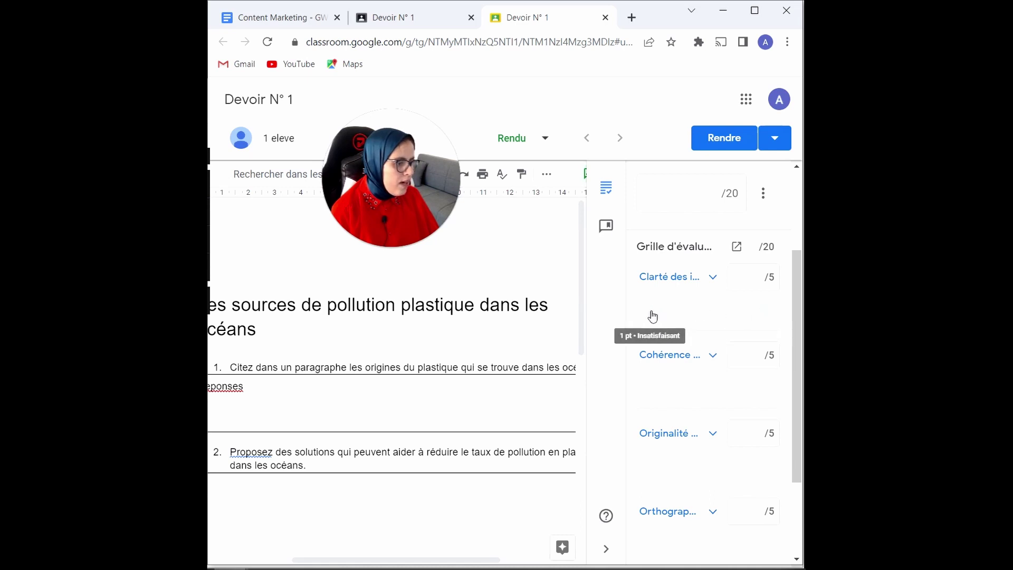
Grade the submission with the rubric: 3 points for "Clarté des idées", 4 for "Cohérence du texte", 2 for "Originalité des idées", 4 for "Orthographe et ponctuation".
{"action": "left_click", "coordinate": [713, 319]}
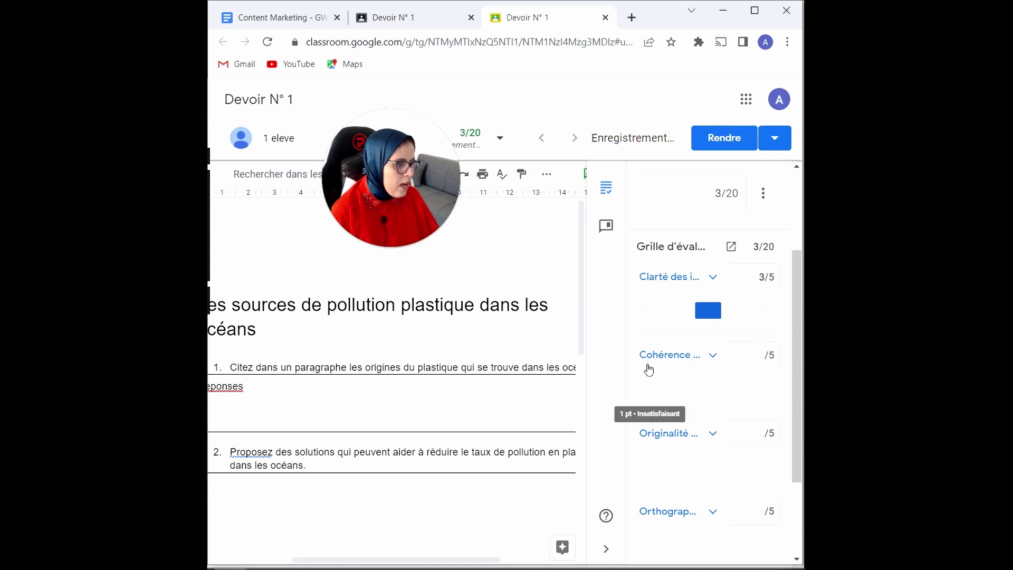
{"action": "left_click", "coordinate": [738, 393]}
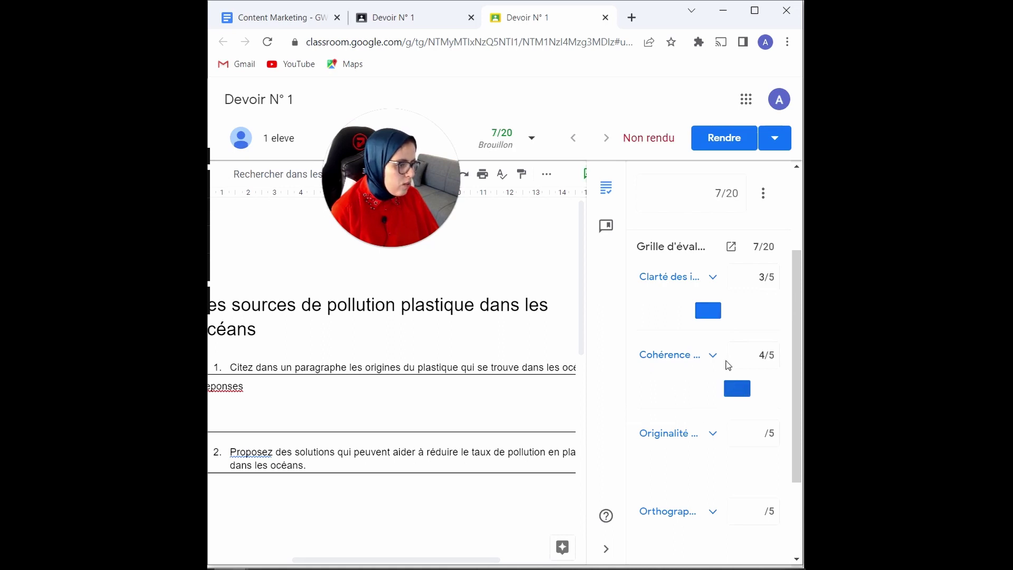
{"action": "scroll", "coordinate": [723, 362], "scroll_direction": "down", "scroll_amount": 2}
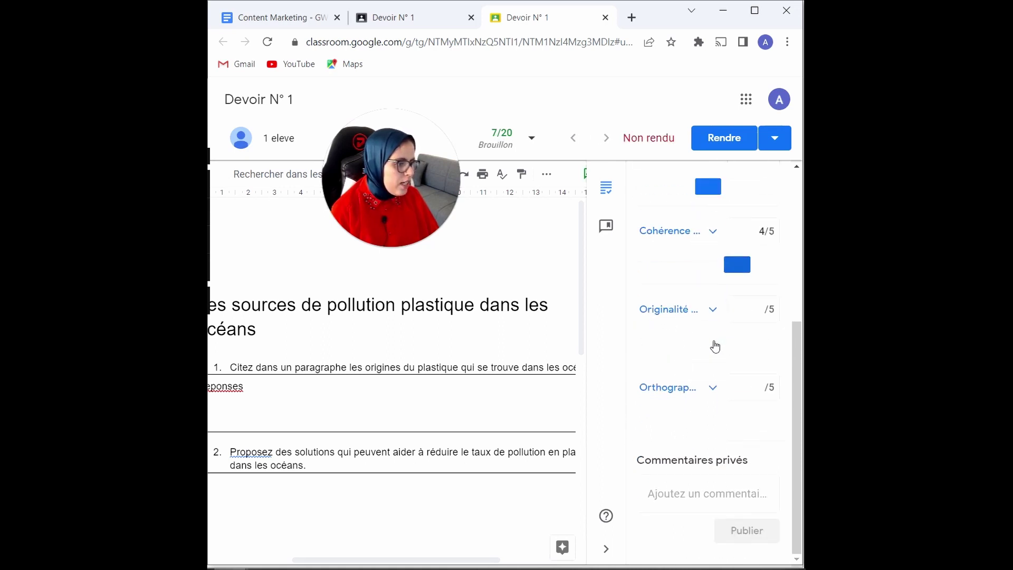
{"action": "left_click", "coordinate": [674, 350]}
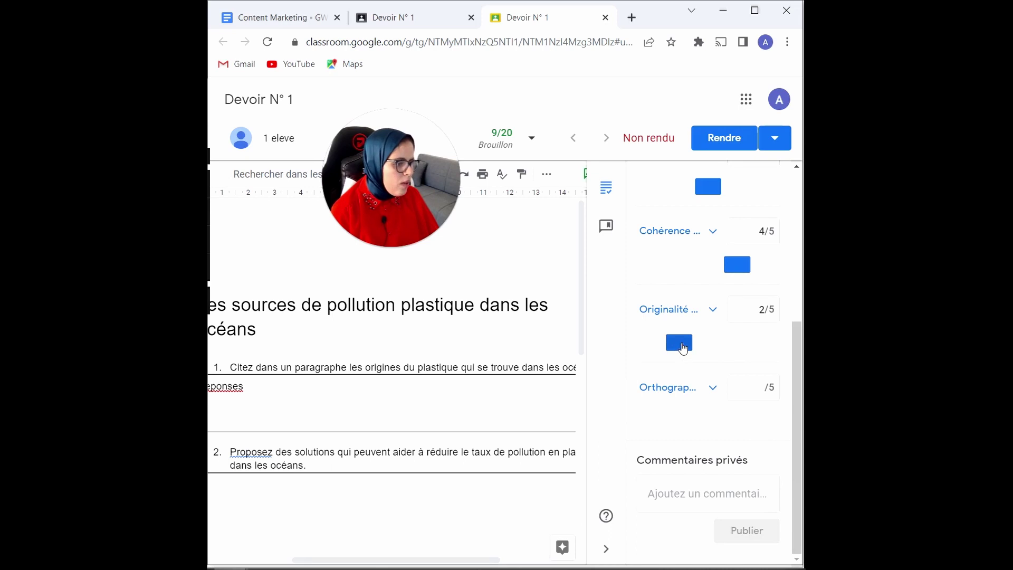
{"action": "left_click", "coordinate": [743, 427]}
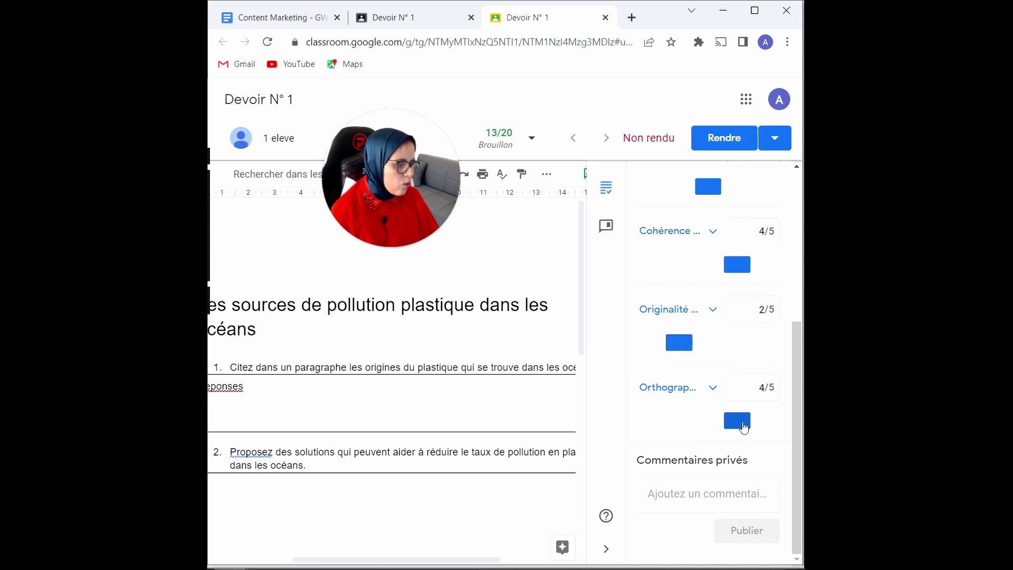
{"action": "scroll", "coordinate": [743, 427], "scroll_direction": "up", "scroll_amount": 5}
{"action": "left_click", "coordinate": [737, 339]}
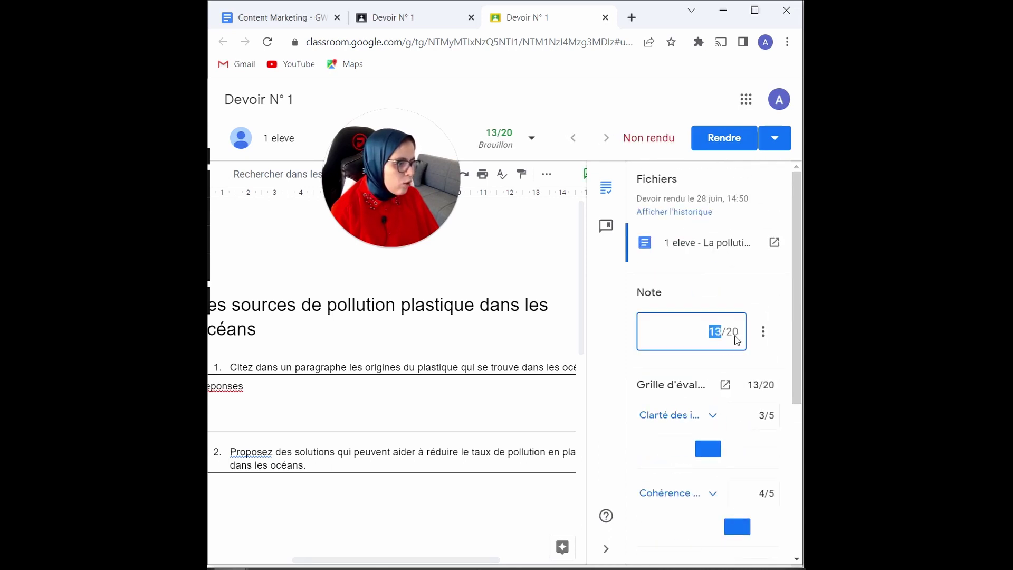
Publish the private comment "Bravo !" on the student's submission.
{"action": "scroll", "coordinate": [716, 348], "scroll_direction": "down", "scroll_amount": 5}
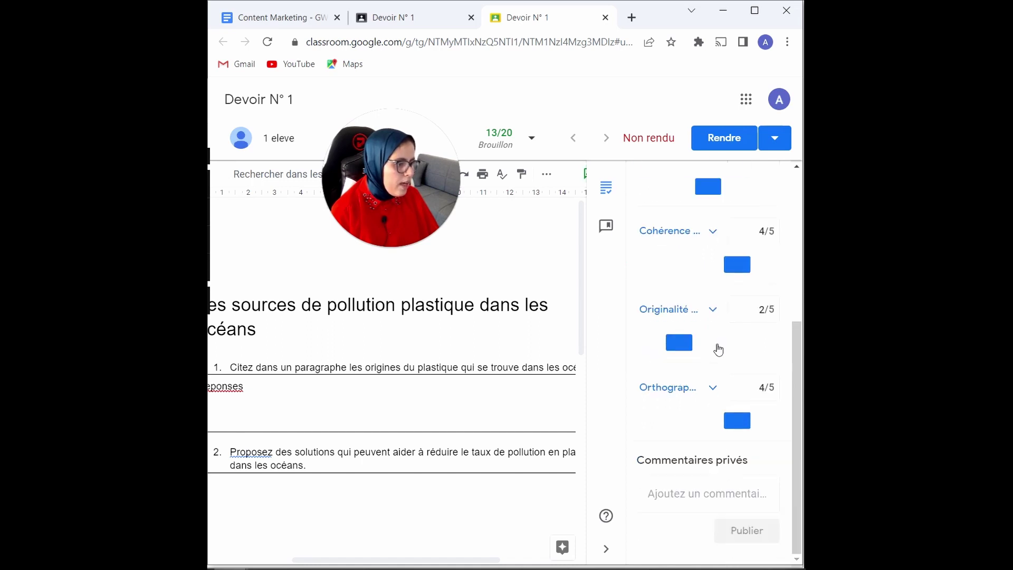
{"action": "scroll", "coordinate": [716, 348], "scroll_direction": "up", "scroll_amount": 2}
{"action": "scroll", "coordinate": [716, 349], "scroll_direction": "down", "scroll_amount": 2}
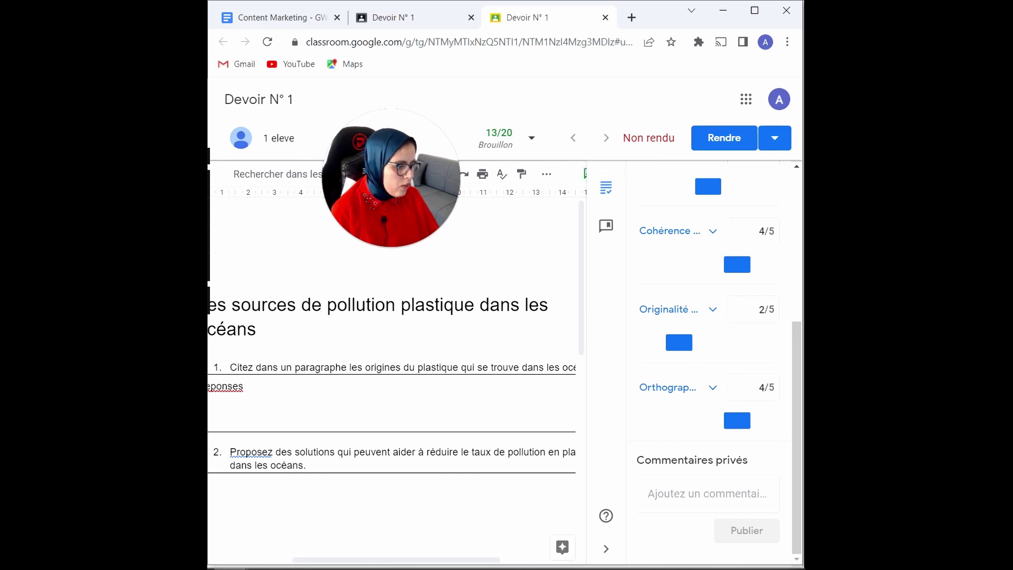
{"action": "left_click", "coordinate": [685, 493]}
{"action": "type", "text": "Brav"}
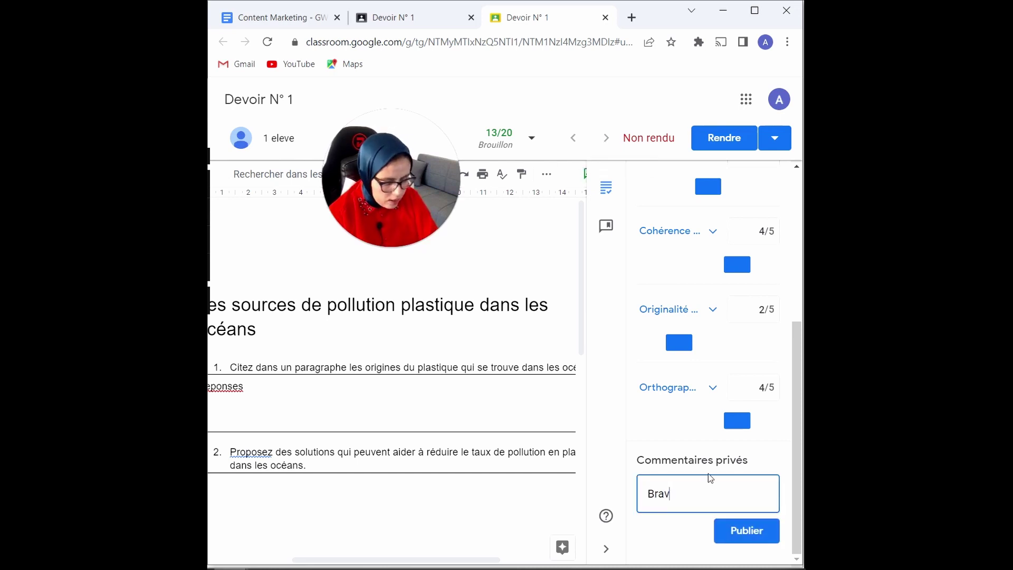
{"action": "type", "text": "o !"}
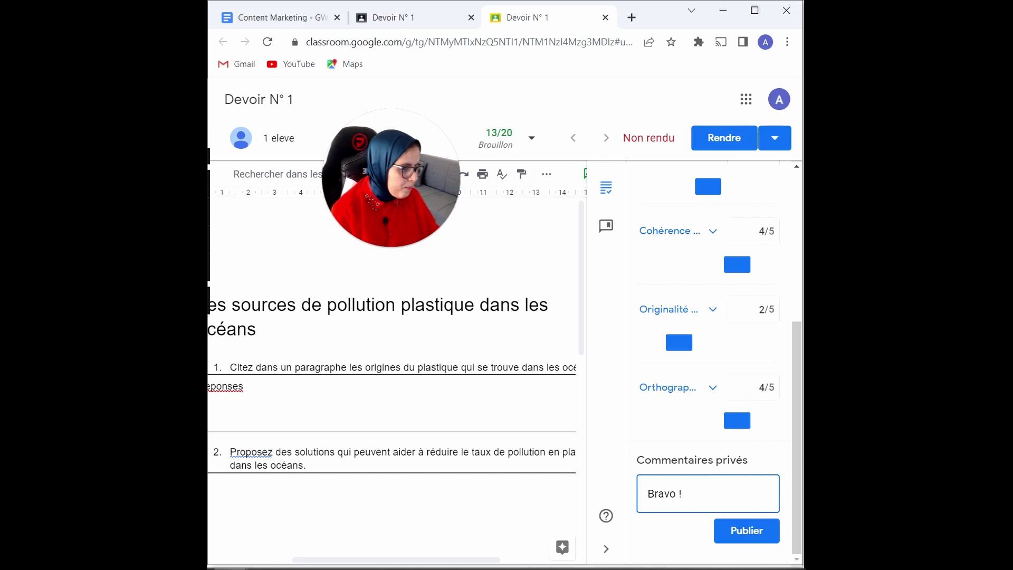
{"action": "left_click", "coordinate": [752, 534]}
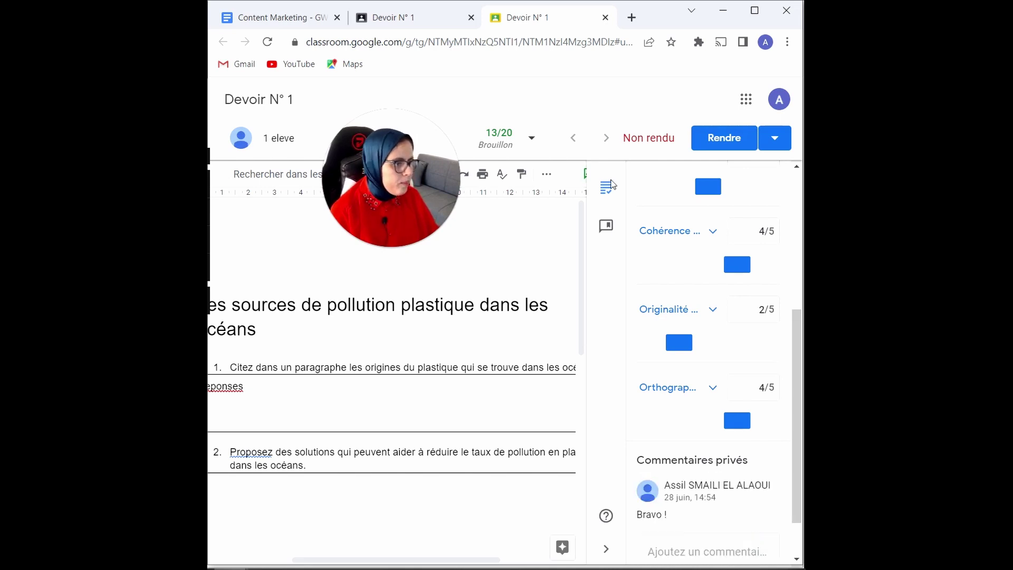